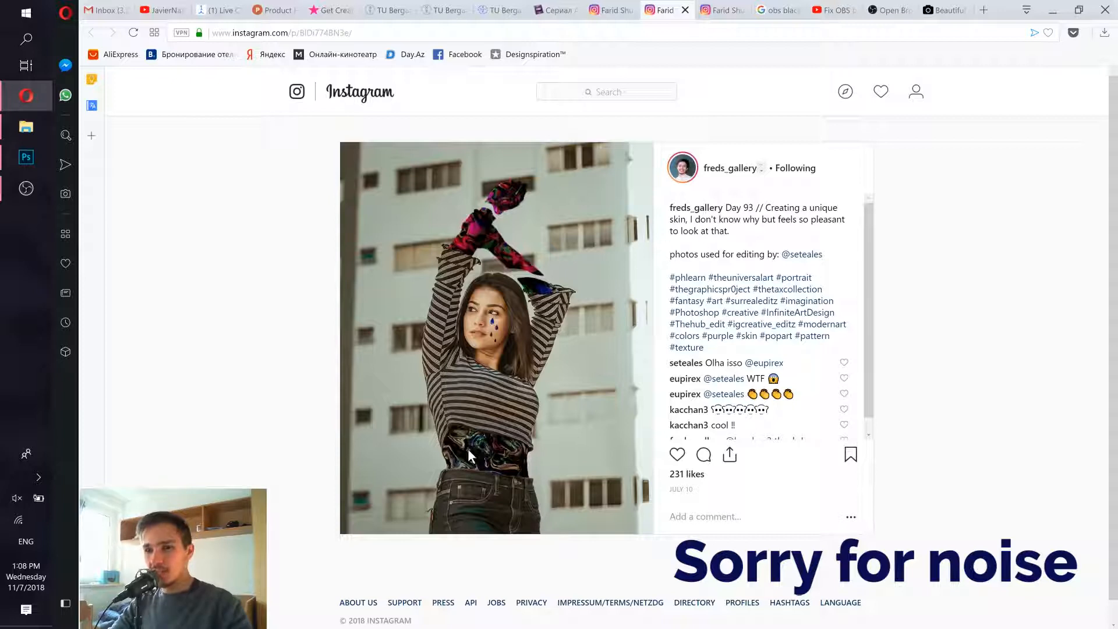
- Review the Day 96 and Day 93 Instagram edits as references for the liquid texture effect
click(735, 7)
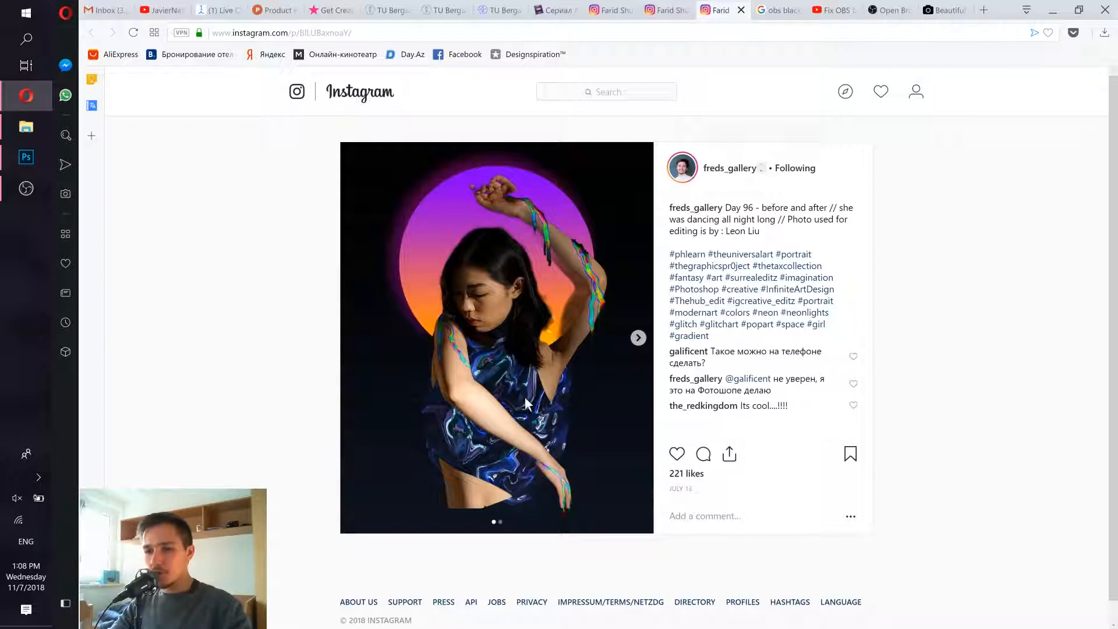
click(663, 7)
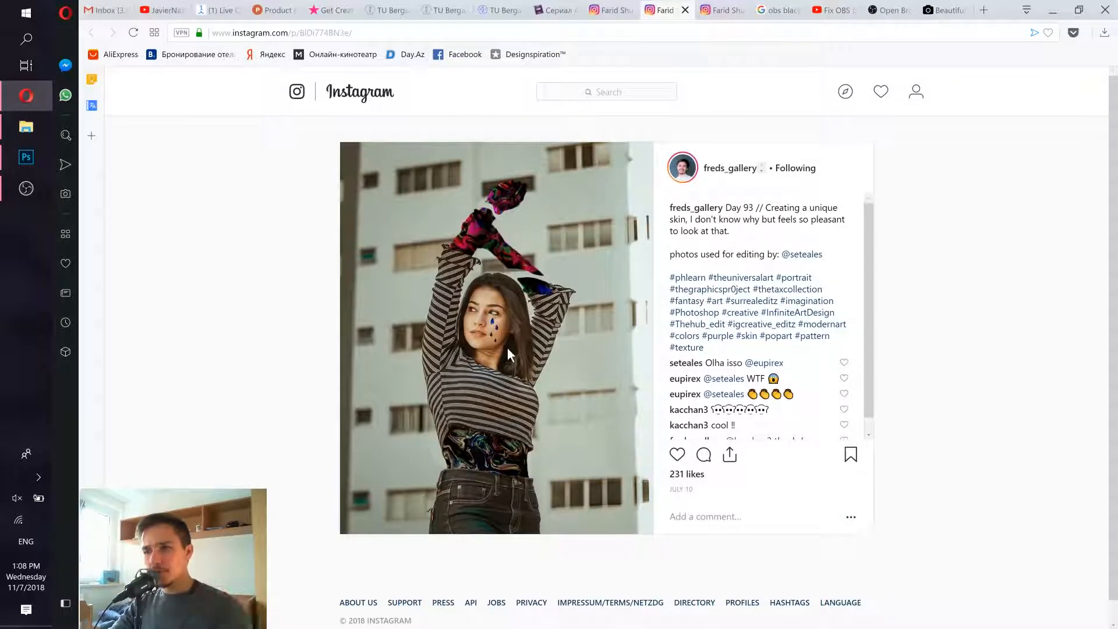
click(1052, 9)
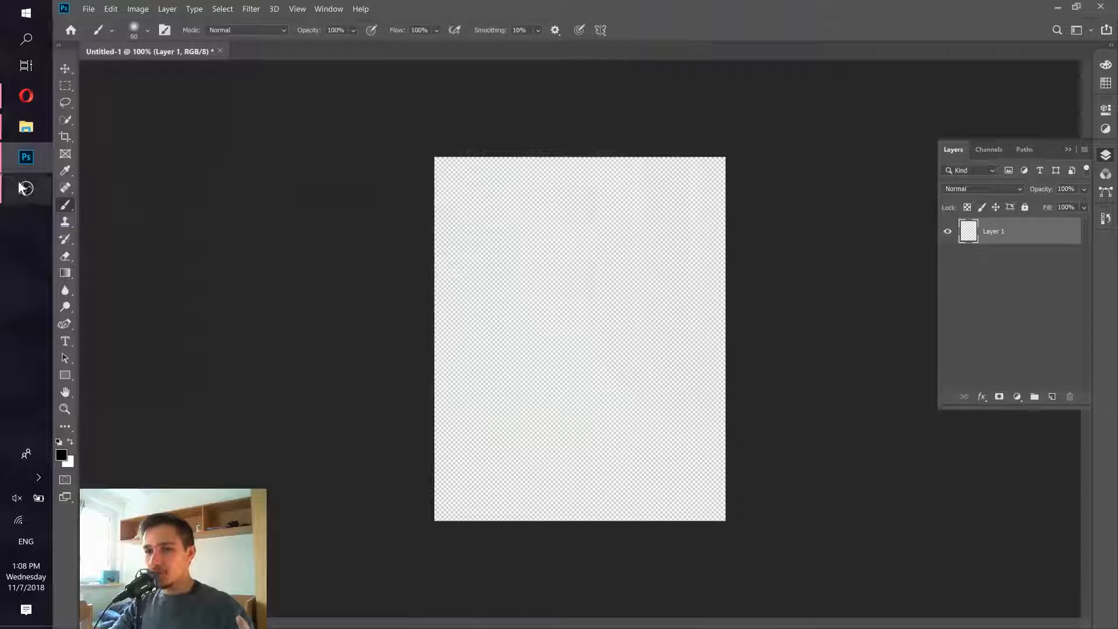
- Preview brooke-lark-325182-unsplash.jpg from the posters folder and compare it with the Instagram reference edit
click(27, 127)
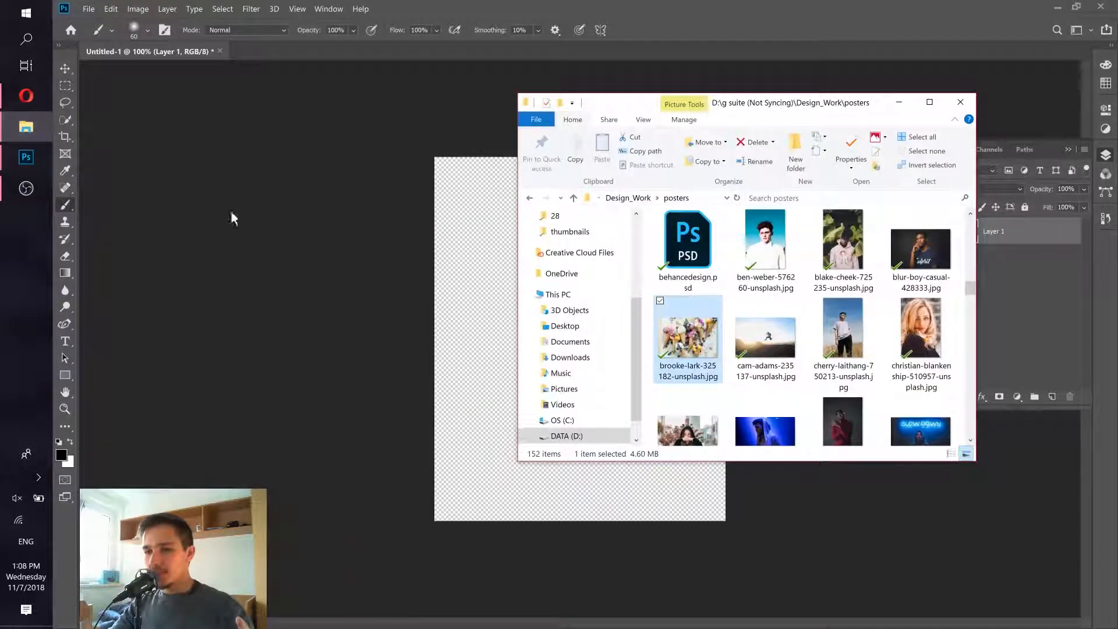
double_click(682, 349)
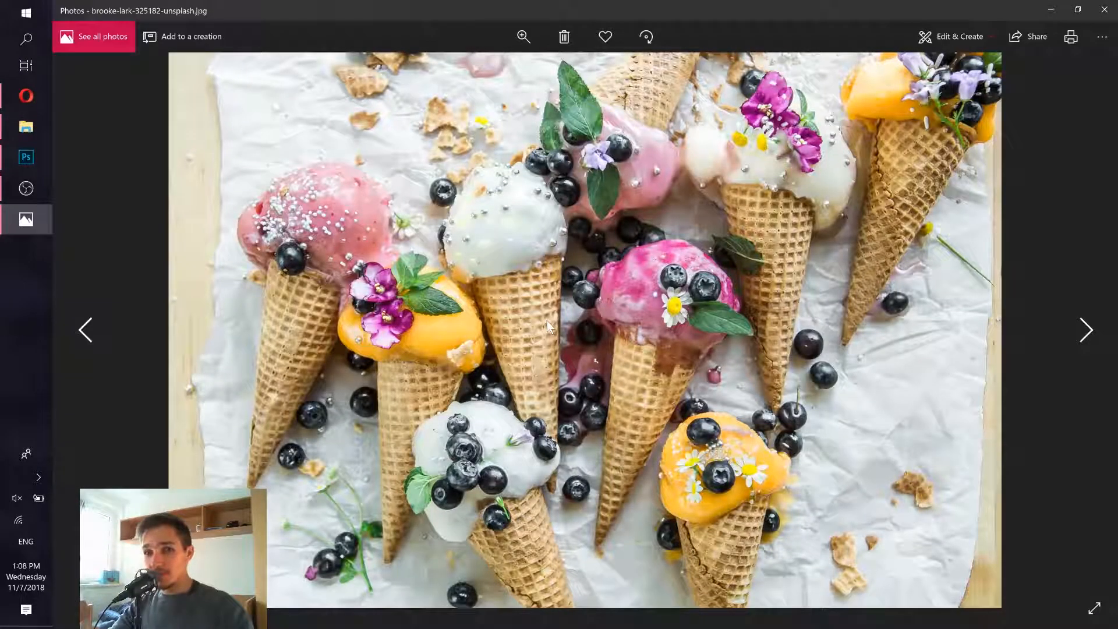
click(29, 93)
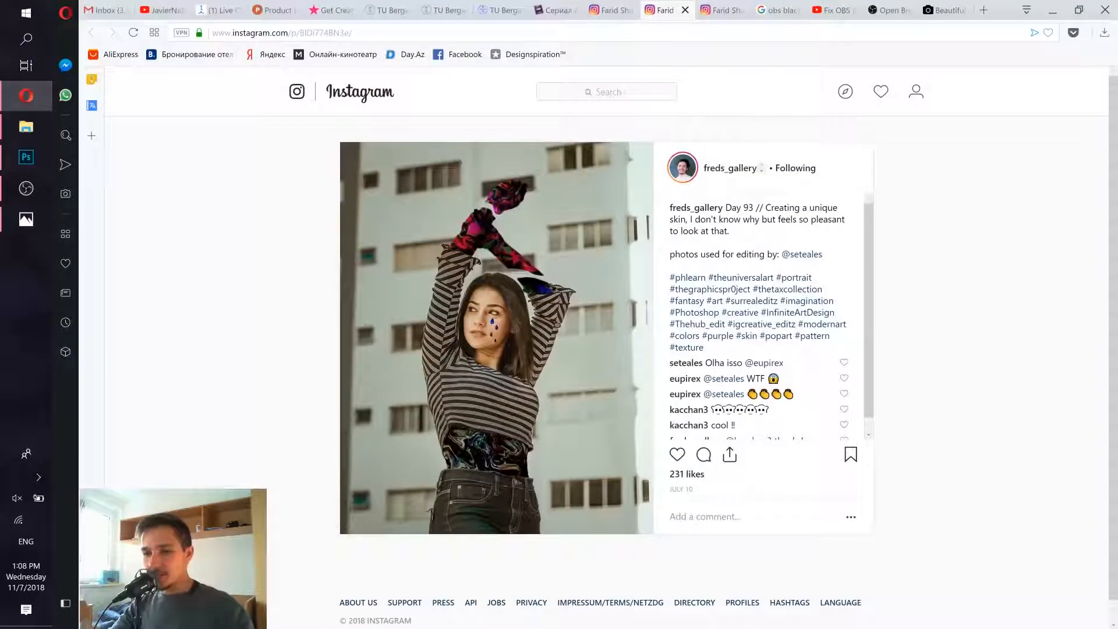
key(ctrl+Tab)
key(alt+Tab)
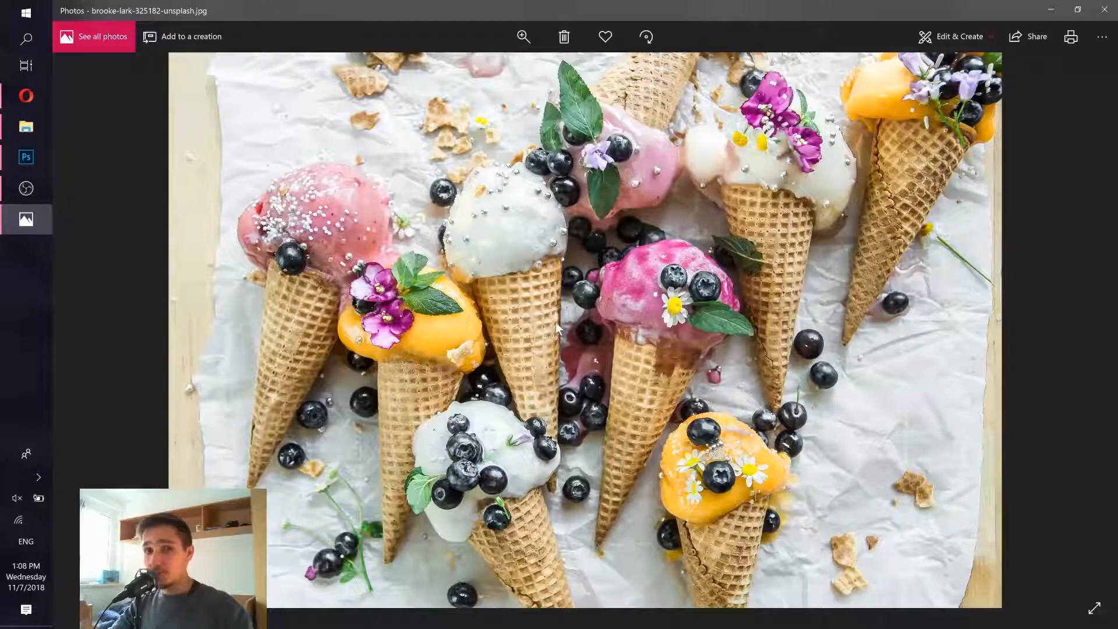
click(1051, 10)
click(20, 163)
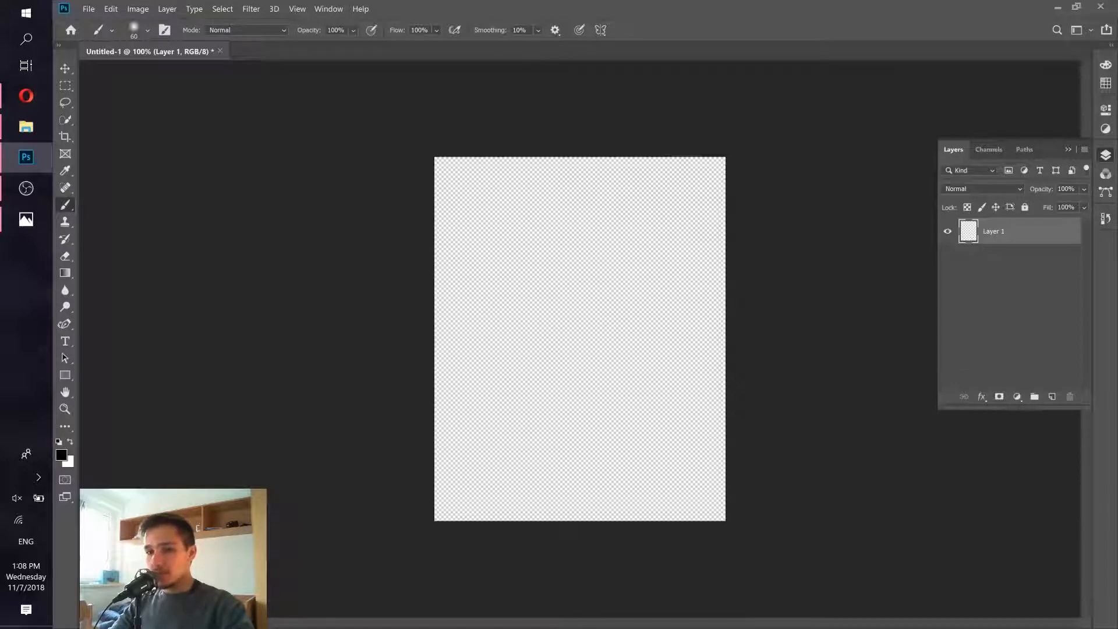
- Place brooke-lark-325182-unsplash.jpg into the blank Photoshop document, rotated by 90 degrees
click(26, 127)
drag(688, 338, 481, 321)
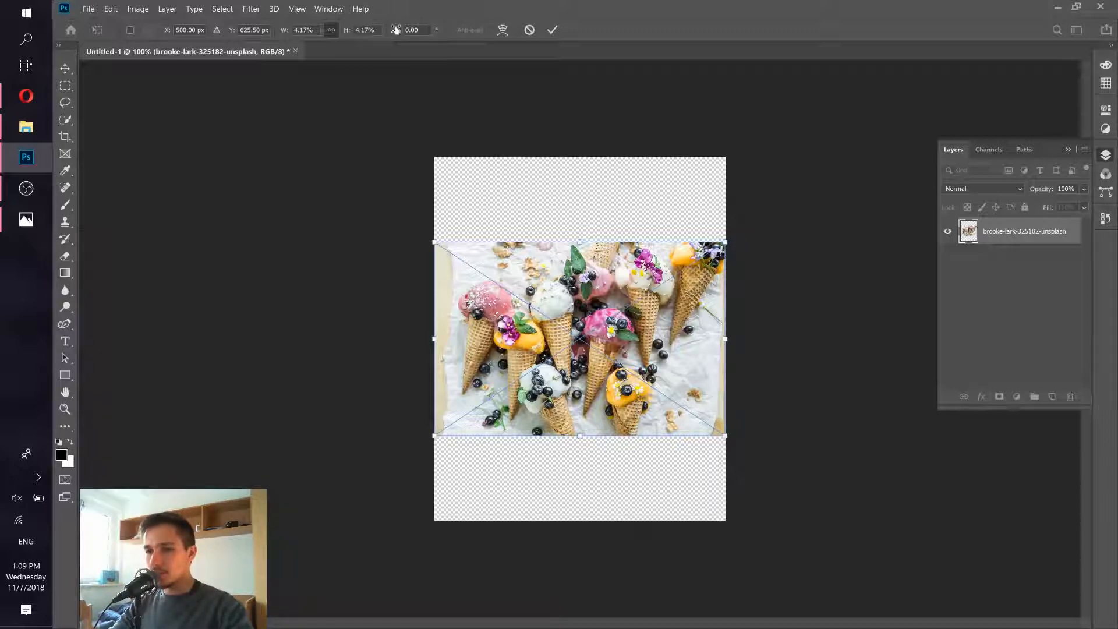
click(422, 30)
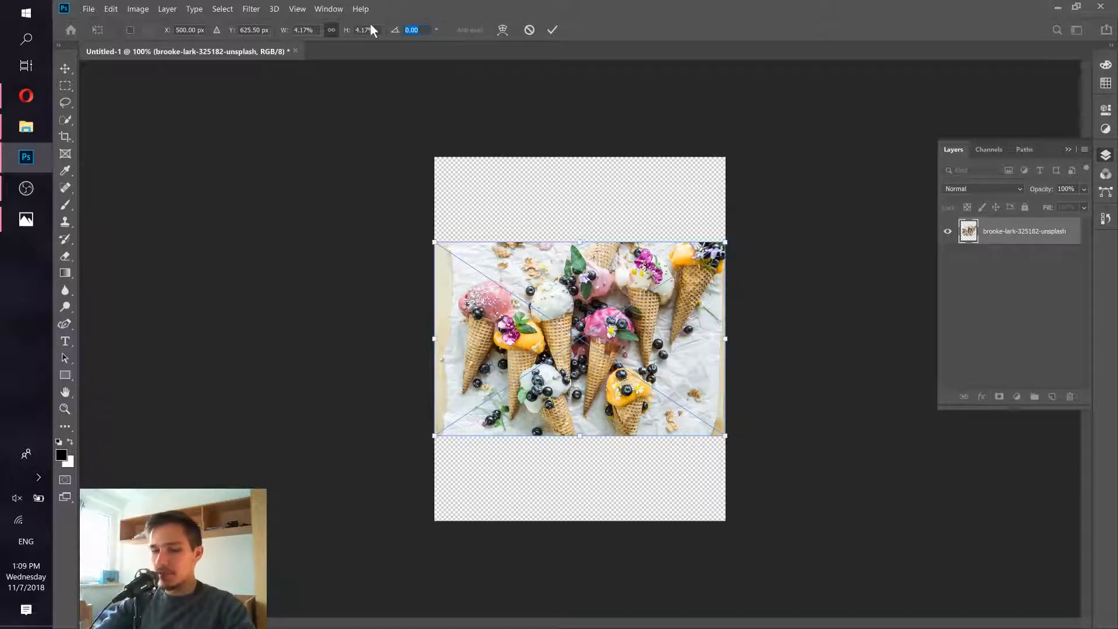
text(90)
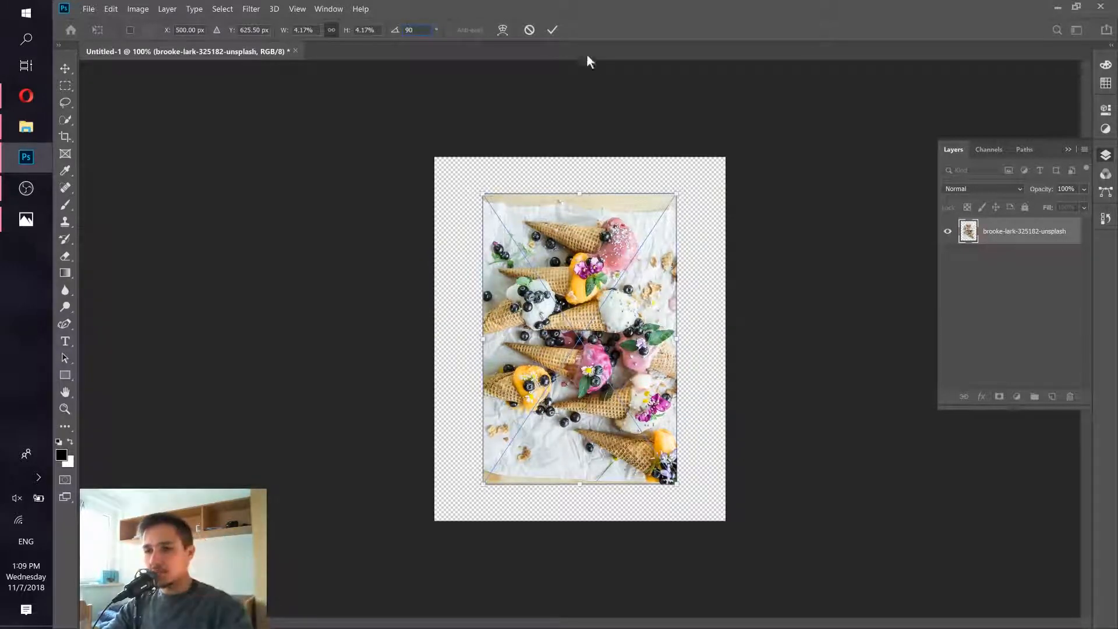
click(552, 32)
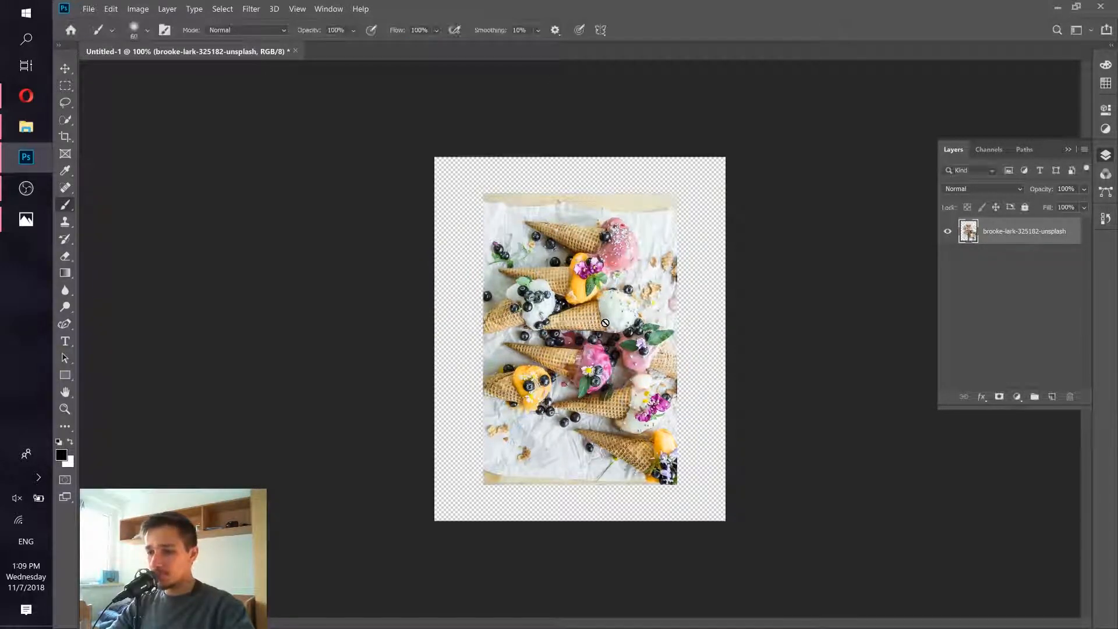
- Open the Liquify filter on the ice cream photo and set the Twirl tool's brush size to 330
click(66, 69)
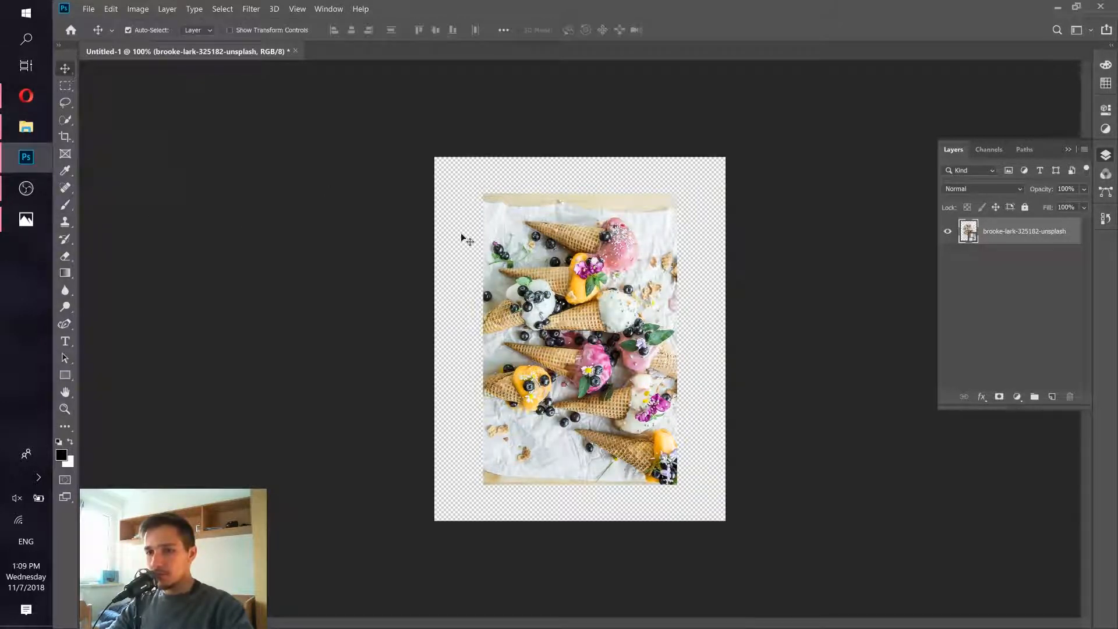
click(251, 8)
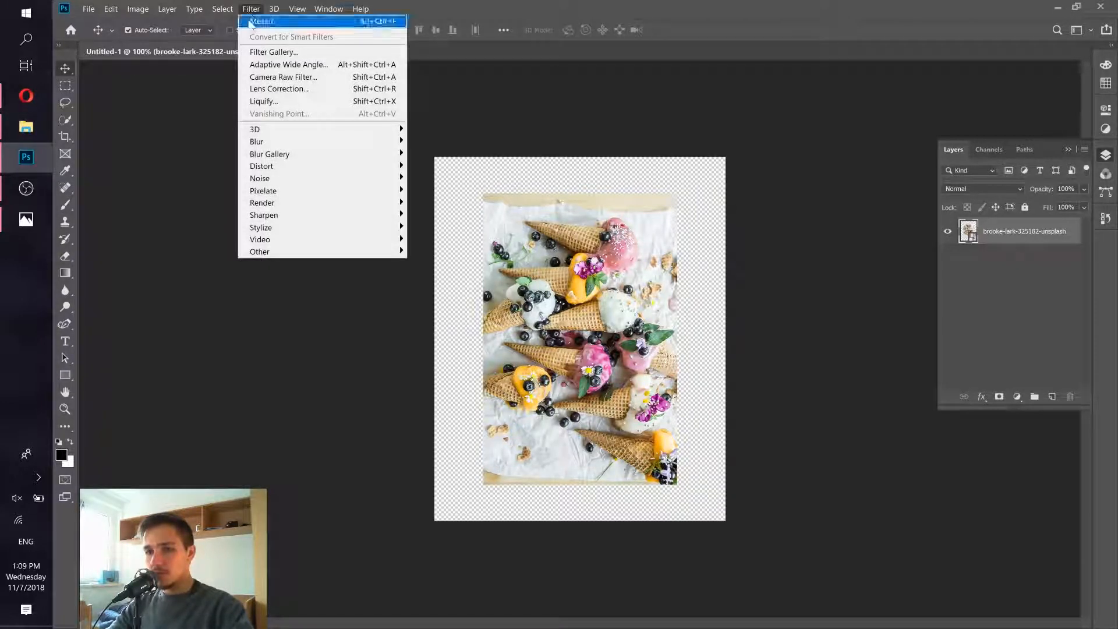
click(267, 101)
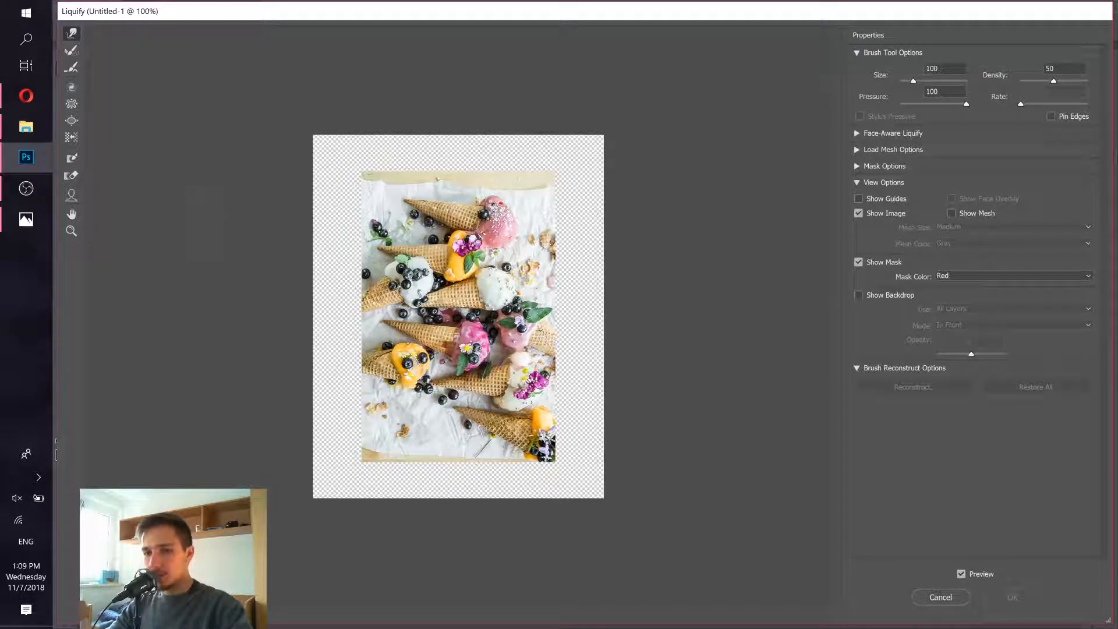
click(71, 90)
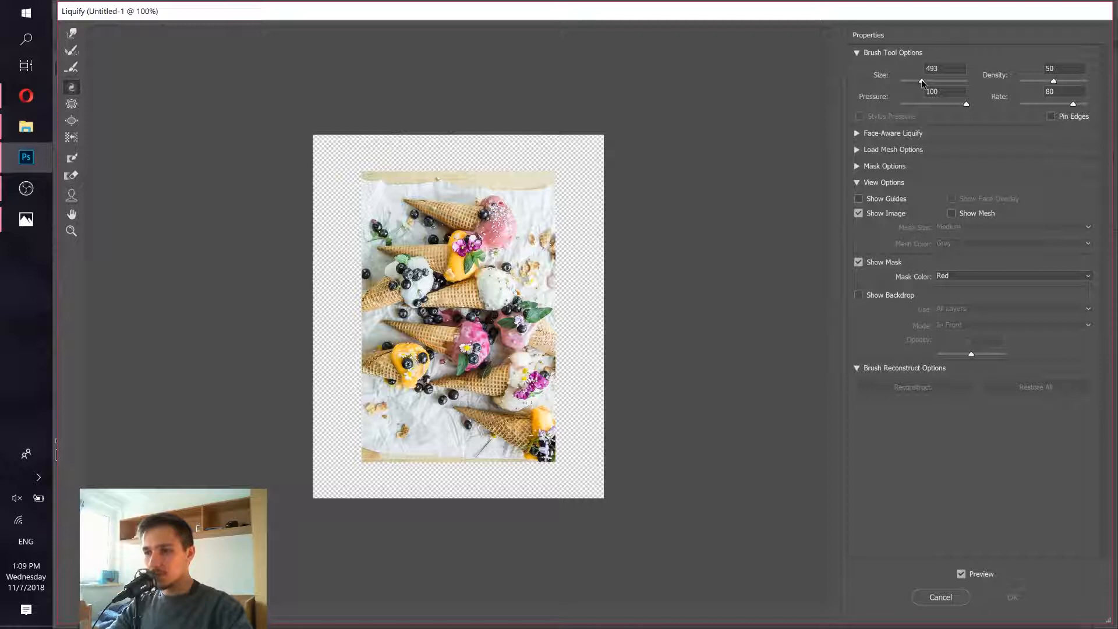
drag(921, 80, 919, 80)
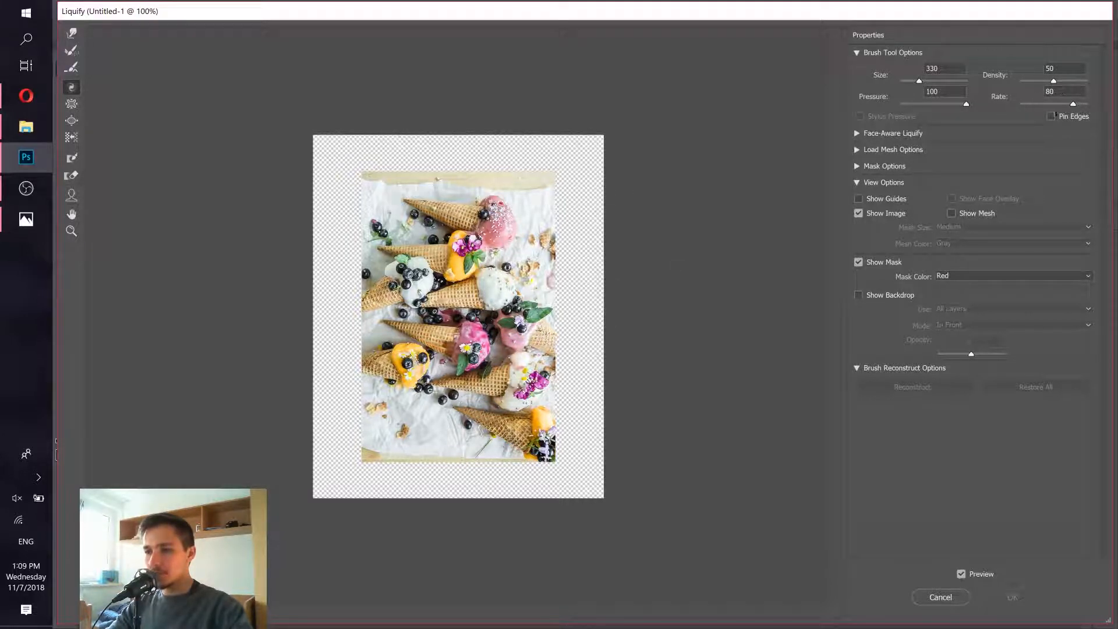
- Swirl the ice cream cones across the photo with the Twirl tool, raising its density and rate to 100
click(452, 260)
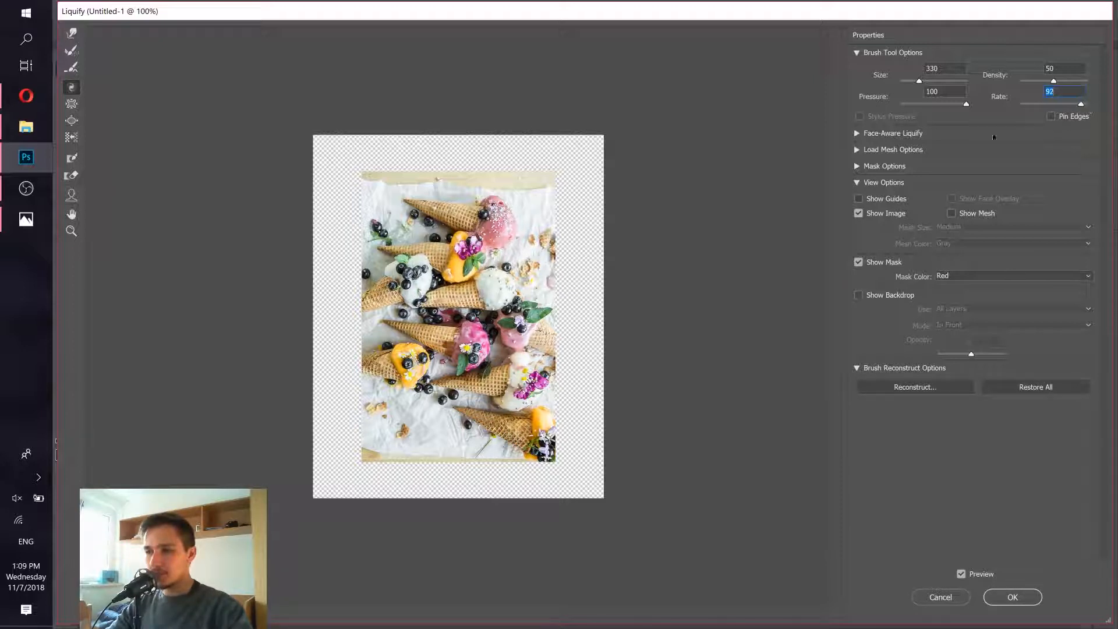
mouse_move(493, 294)
mouse_down()
mouse_move(486, 256)
mouse_move(509, 236)
mouse_move(433, 227)
mouse_move(430, 213)
mouse_move(441, 224)
mouse_move(410, 256)
mouse_up()
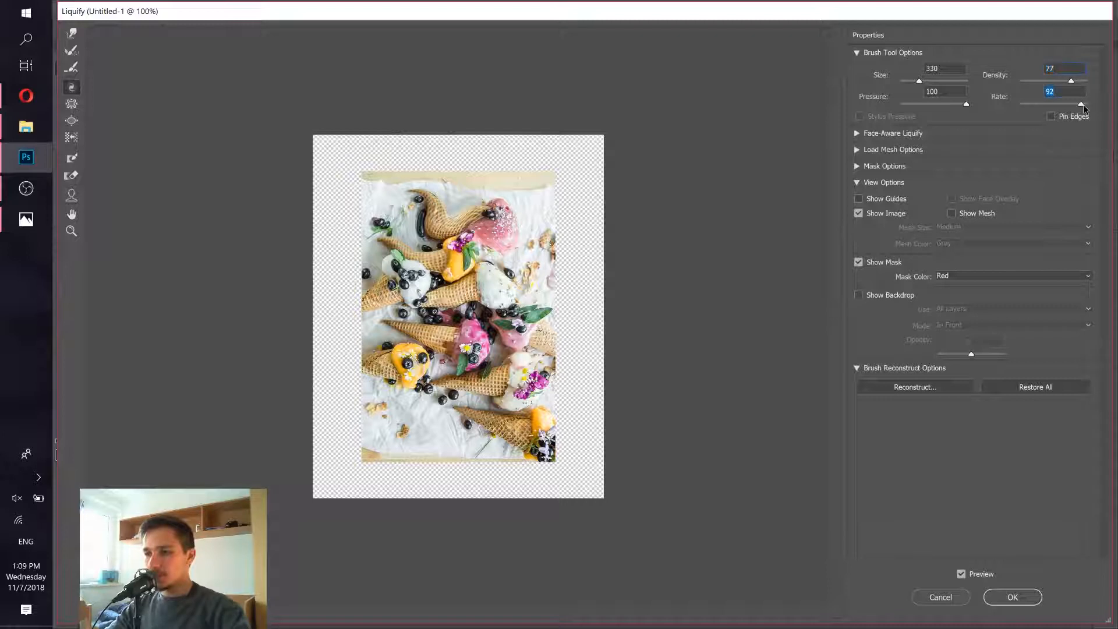
drag(1084, 109, 1098, 83)
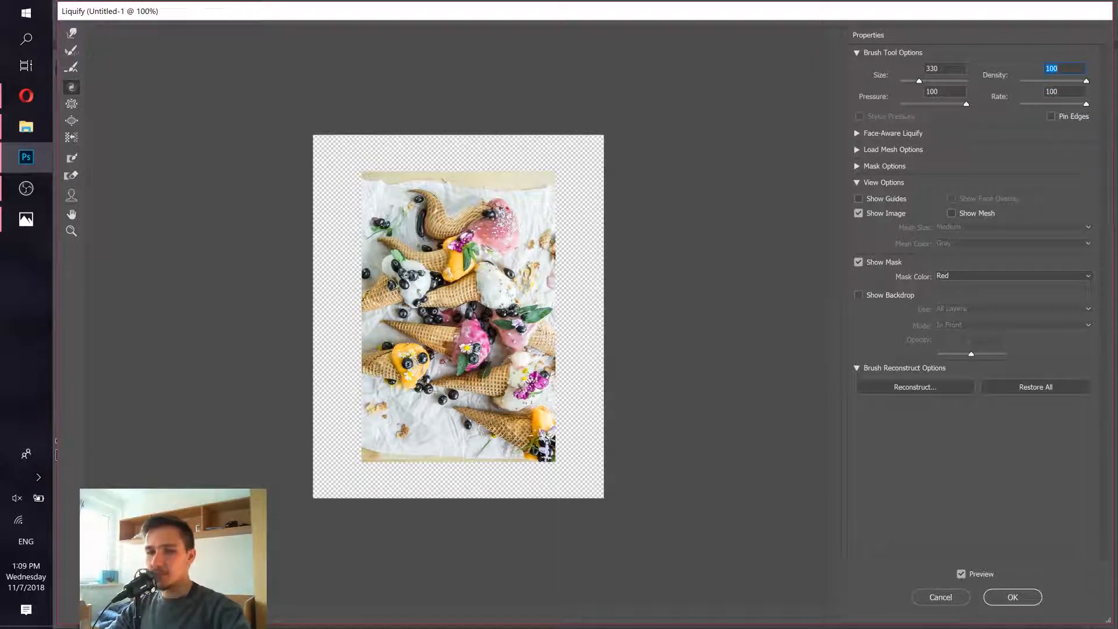
mouse_move(430, 347)
mouse_down()
mouse_move(489, 373)
mouse_move(506, 326)
mouse_move(506, 262)
mouse_move(512, 273)
mouse_move(495, 262)
mouse_move(512, 259)
mouse_move(401, 233)
mouse_move(425, 224)
mouse_move(408, 212)
mouse_move(396, 294)
mouse_move(430, 367)
mouse_move(419, 414)
mouse_move(449, 390)
mouse_move(431, 402)
mouse_move(533, 378)
mouse_move(478, 408)
mouse_move(411, 407)
mouse_move(425, 402)
mouse_move(395, 366)
mouse_move(413, 361)
mouse_move(401, 297)
mouse_move(410, 241)
mouse_move(396, 216)
mouse_move(530, 216)
mouse_move(530, 239)
mouse_move(466, 355)
mouse_move(472, 367)
mouse_move(449, 390)
mouse_move(431, 367)
mouse_move(396, 361)
mouse_move(419, 338)
mouse_move(411, 399)
mouse_move(402, 396)
mouse_move(448, 361)
mouse_up()
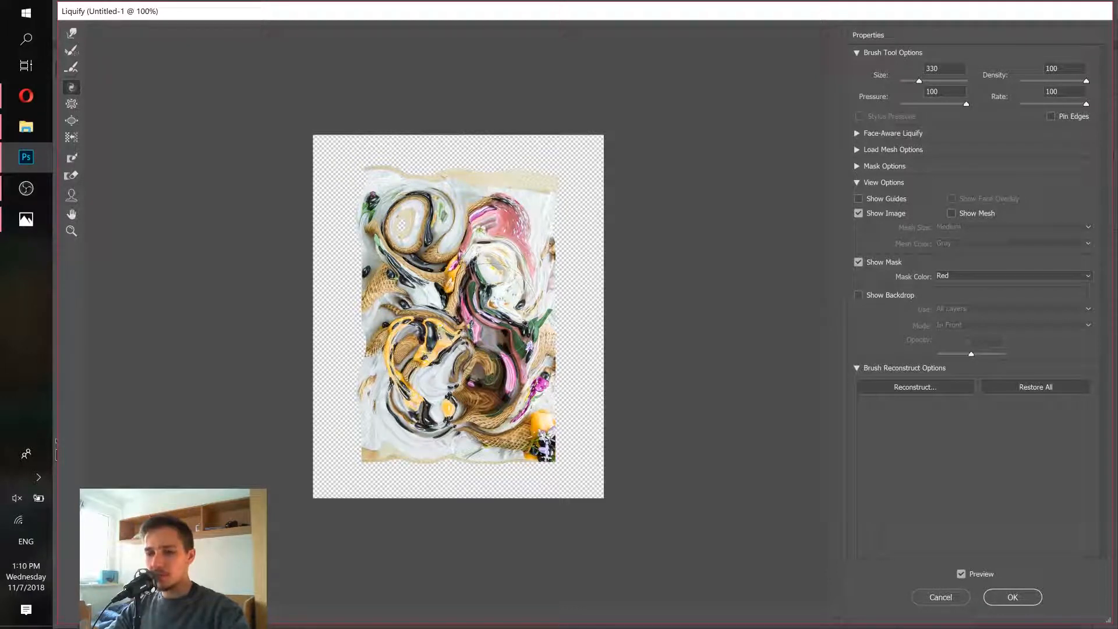
- Examine the centre of the upper-left swirl up close for gaps in the texture
key(ctrl)
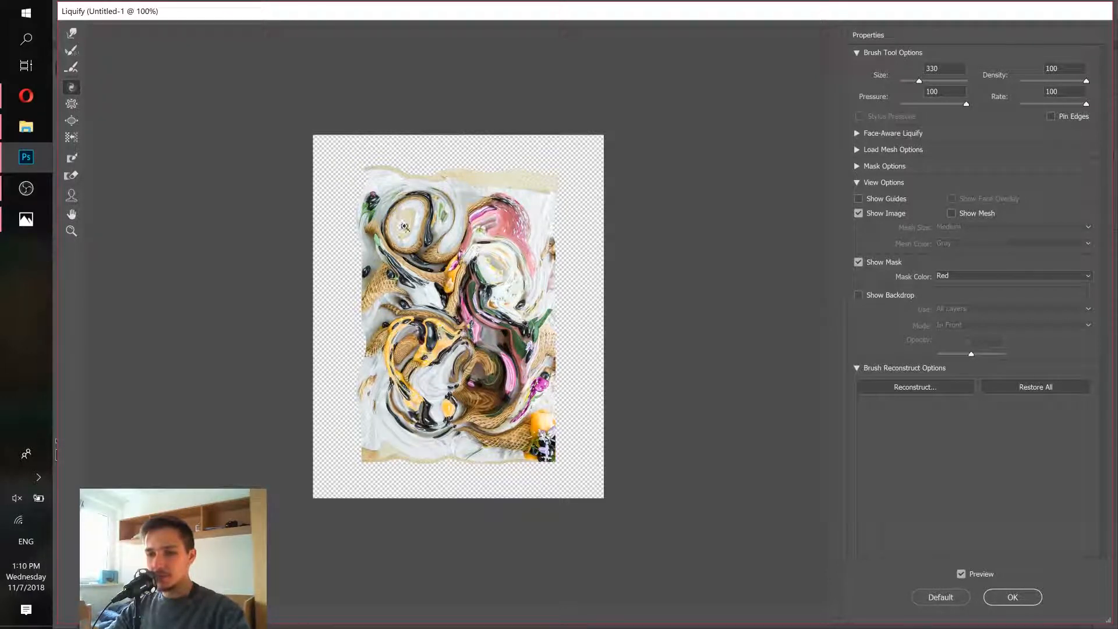
drag(404, 226, 417, 244)
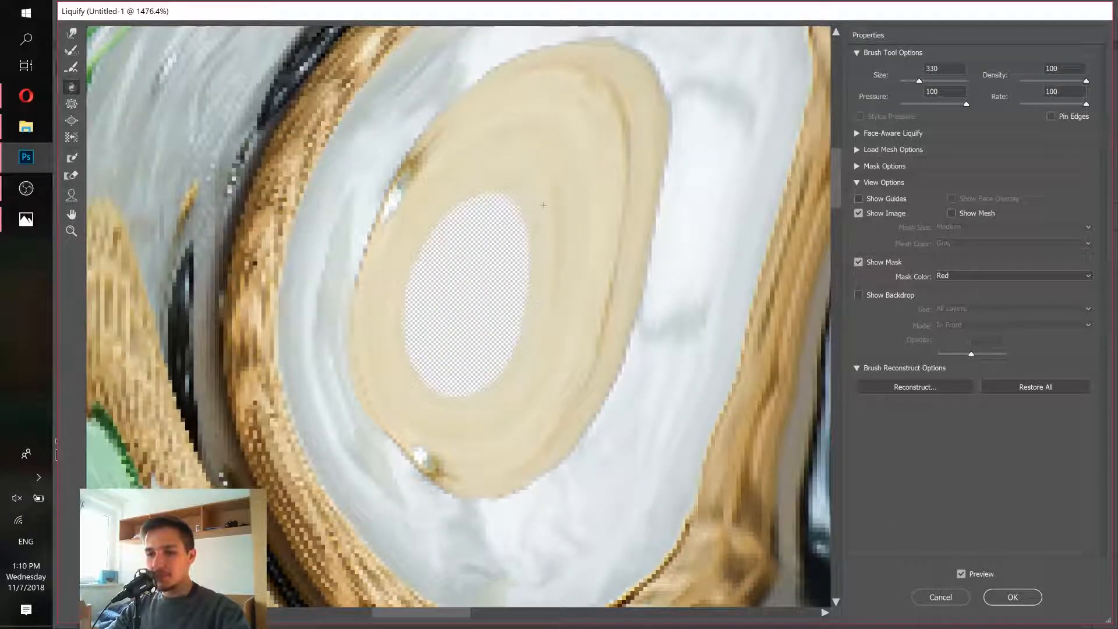
key(ctrl+minus)
key(ctrl+minus)
key(ctrl+minus)
key(ctrl+minus)
key(ctrl+minus)
key(ctrl+minus)
key(ctrl+minus)
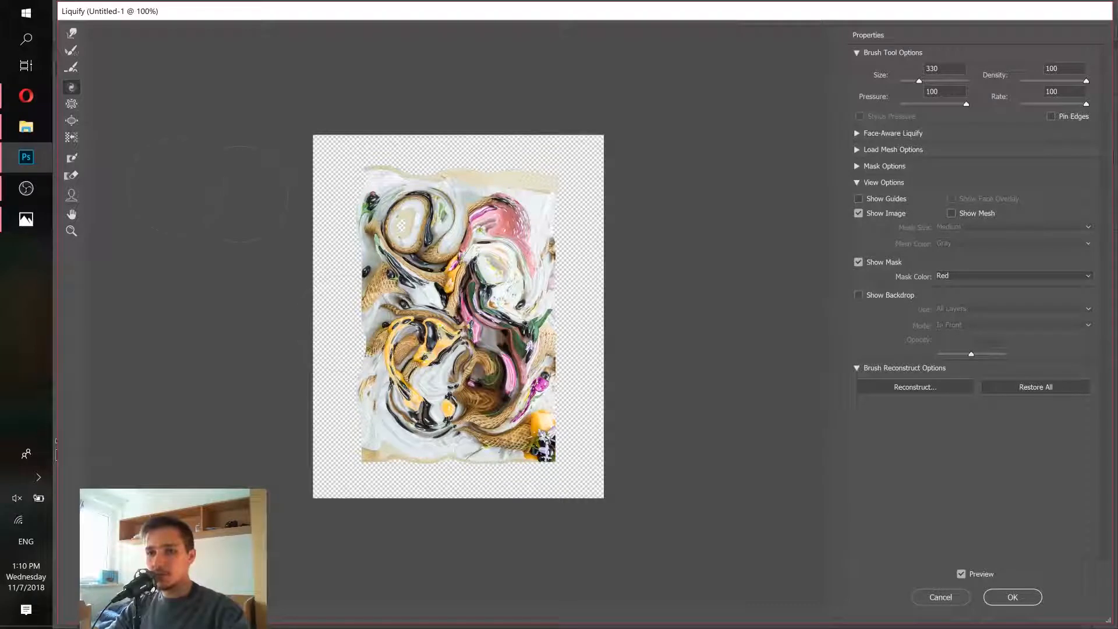
- Use Forward Warp at size 100 to close the upper swirl's gap and zigzag the texture's middle, and apply Liquify
click(72, 33)
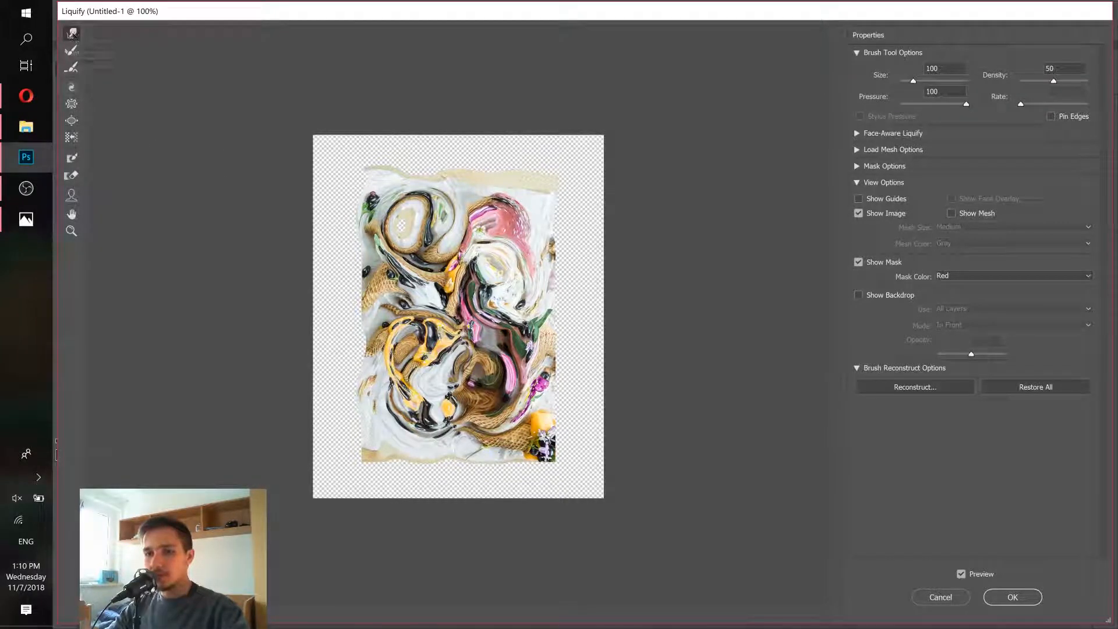
mouse_move(400, 226)
mouse_down()
mouse_move(421, 232)
mouse_move(392, 217)
mouse_up()
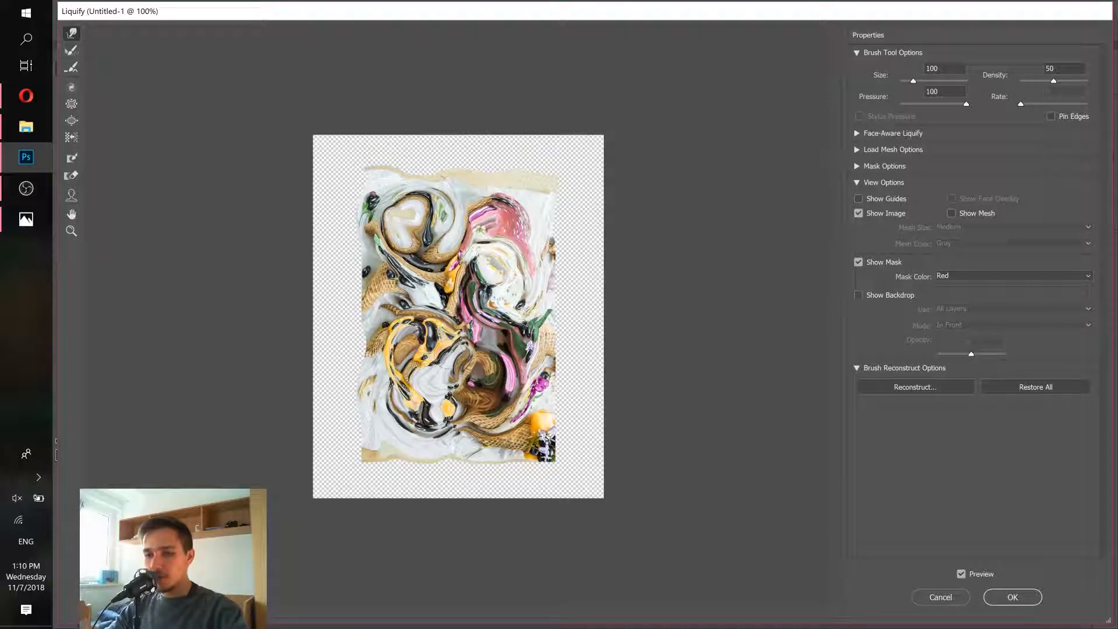
mouse_move(457, 388)
mouse_down()
mouse_move(425, 412)
mouse_move(396, 359)
mouse_move(431, 414)
mouse_move(415, 424)
mouse_move(452, 382)
mouse_move(492, 378)
mouse_move(478, 377)
mouse_move(451, 319)
mouse_move(469, 286)
mouse_move(443, 247)
mouse_move(495, 233)
mouse_move(460, 253)
mouse_move(475, 239)
mouse_up()
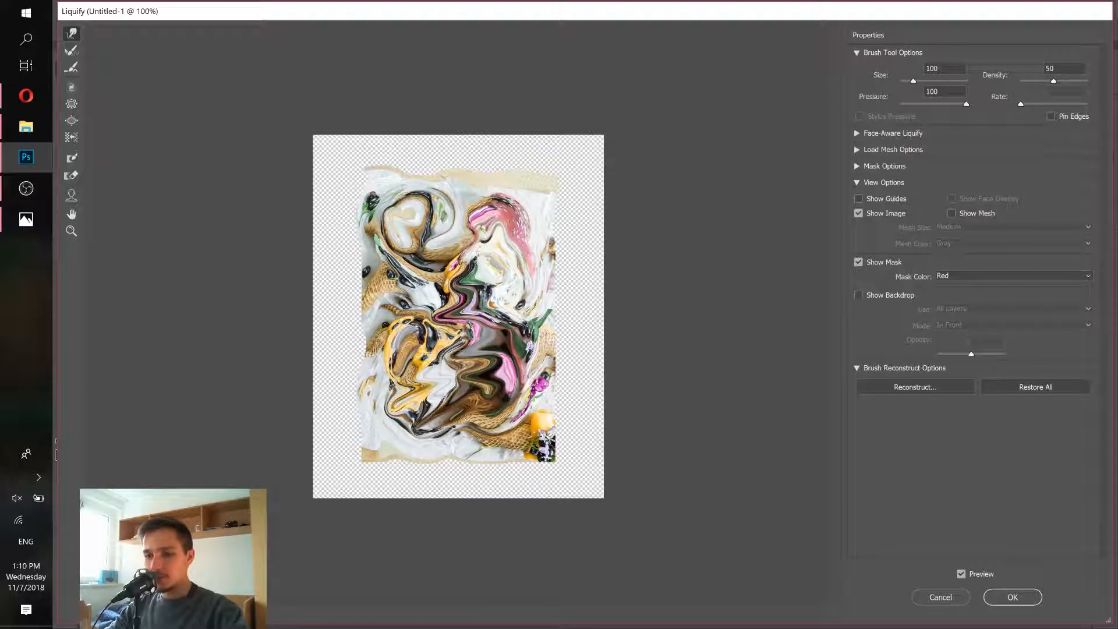
click(1010, 598)
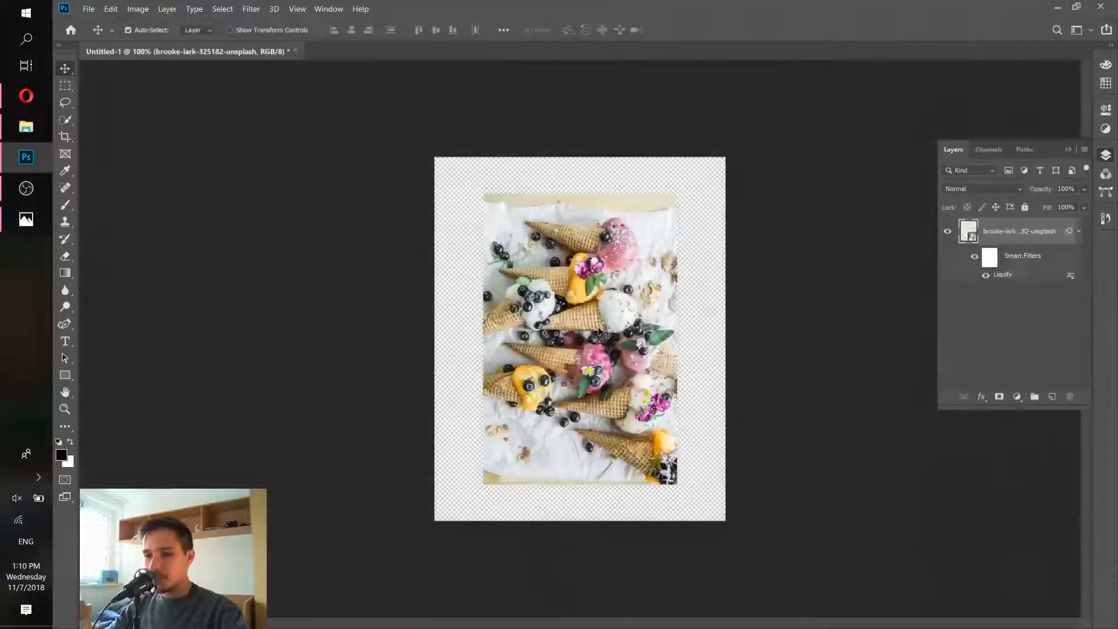
- Place the leon-liu-734059-unsplash photo from the posters folder into the document
click(25, 127)
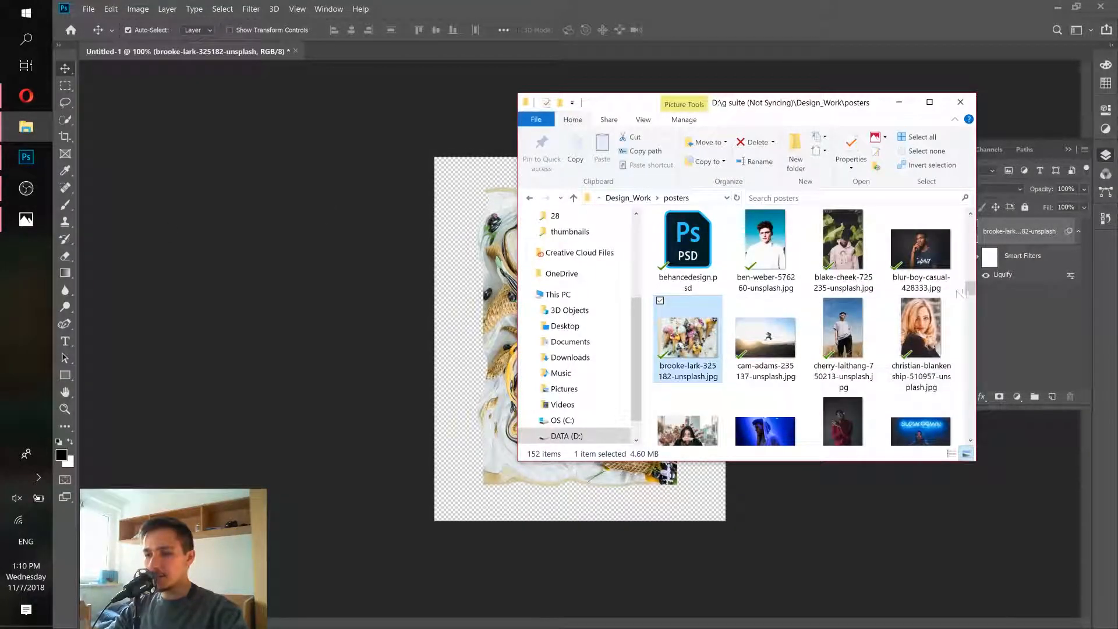
drag(971, 294, 482, 466)
click(920, 345)
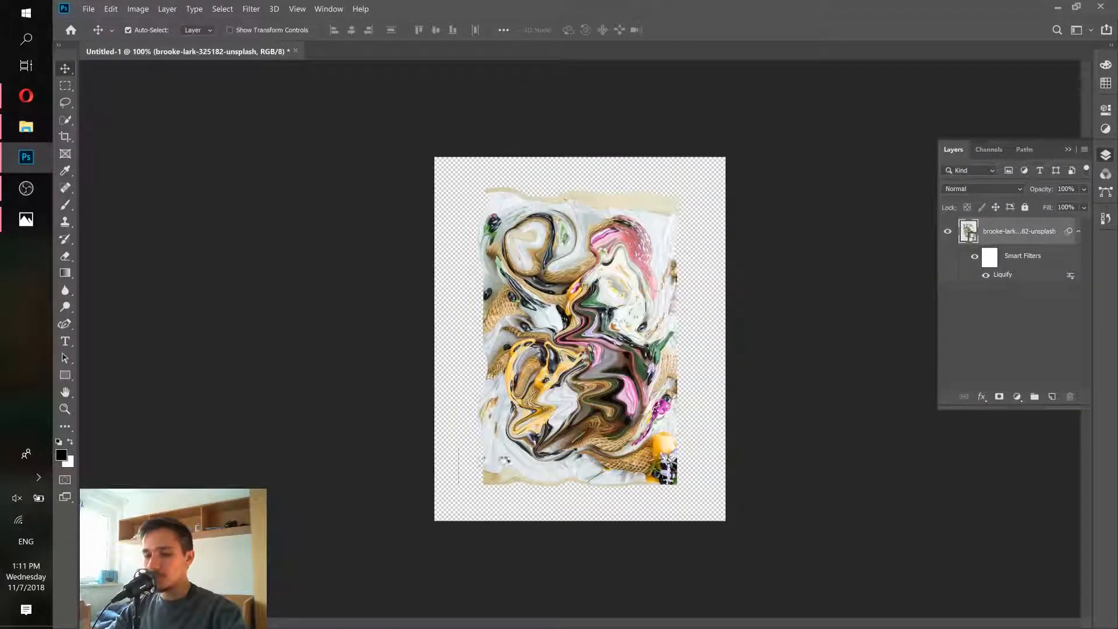
click(551, 31)
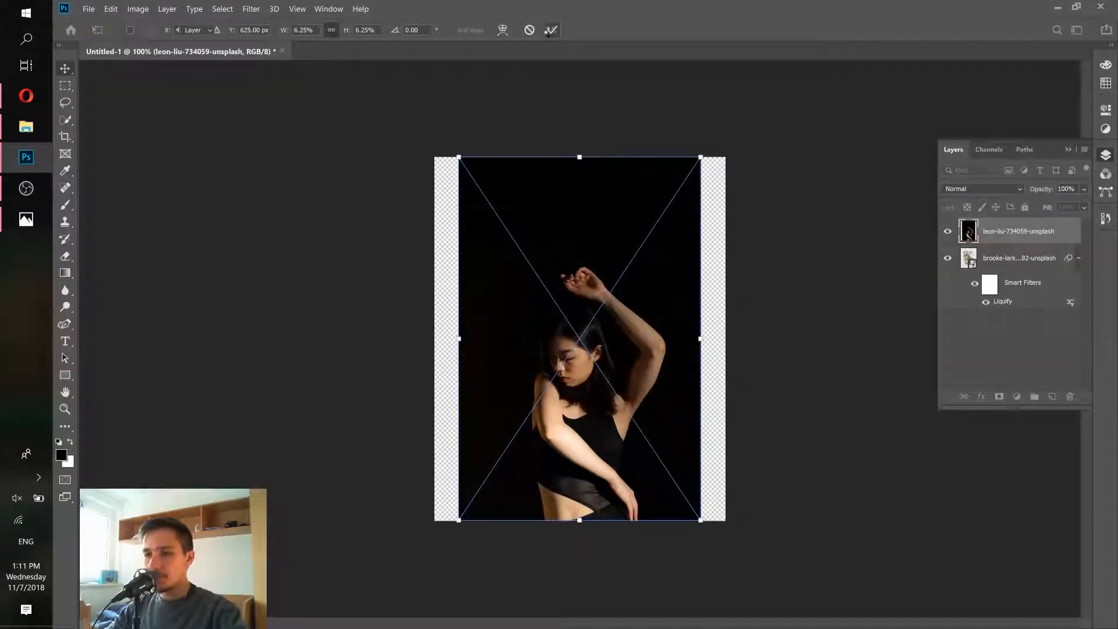
- Move the leon-liu photo beneath the swirled texture layer and shift the texture down to cover the woman's body
drag(1010, 233, 1018, 328)
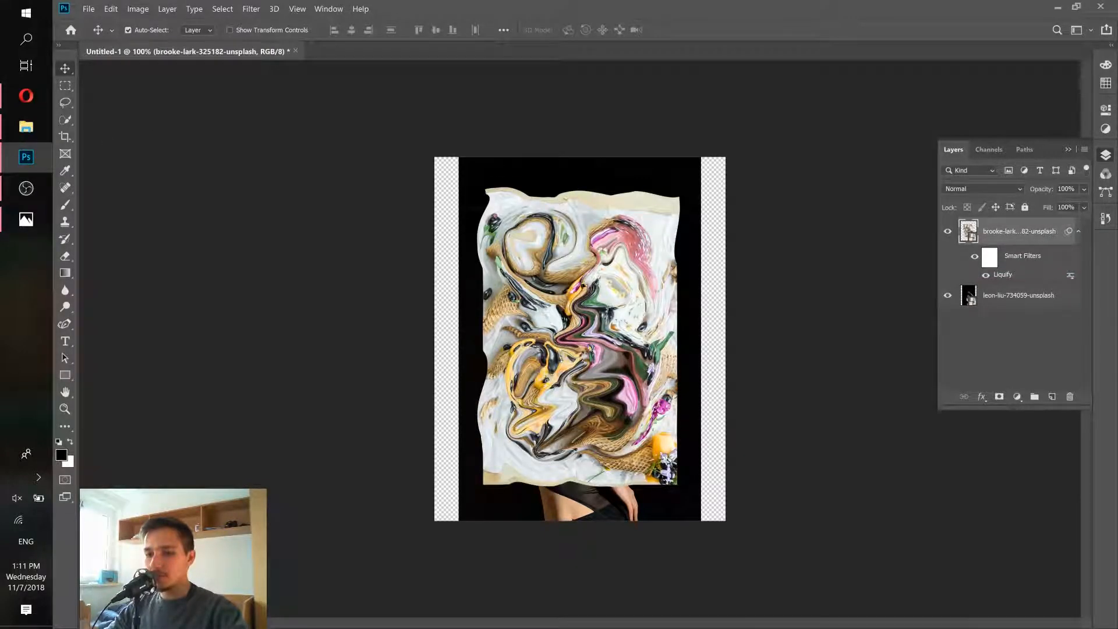
drag(571, 273, 573, 315)
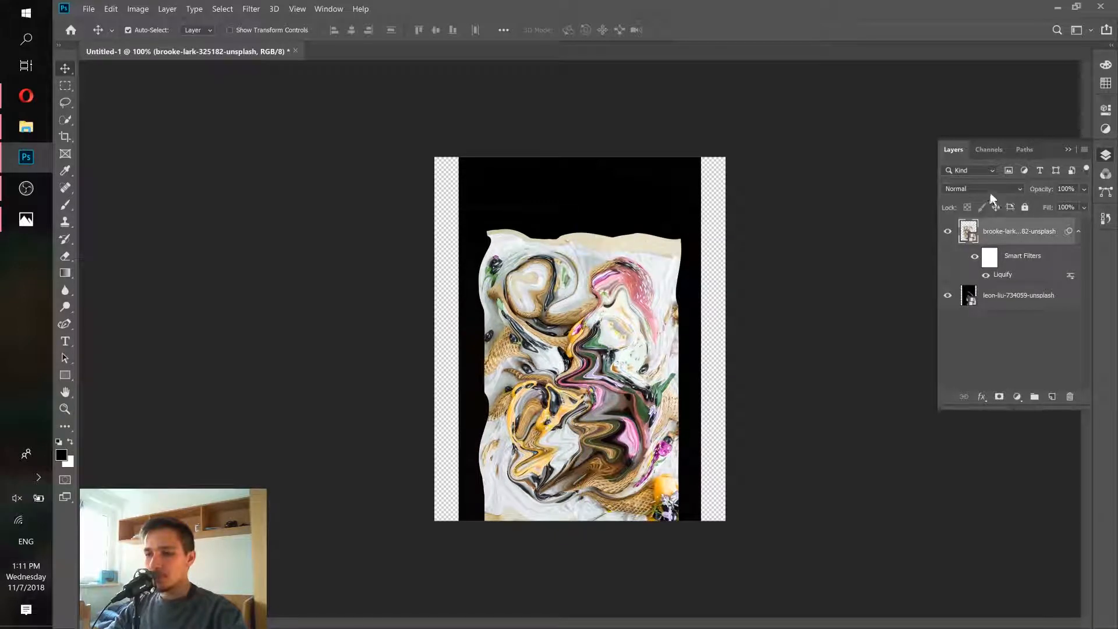
click(947, 231)
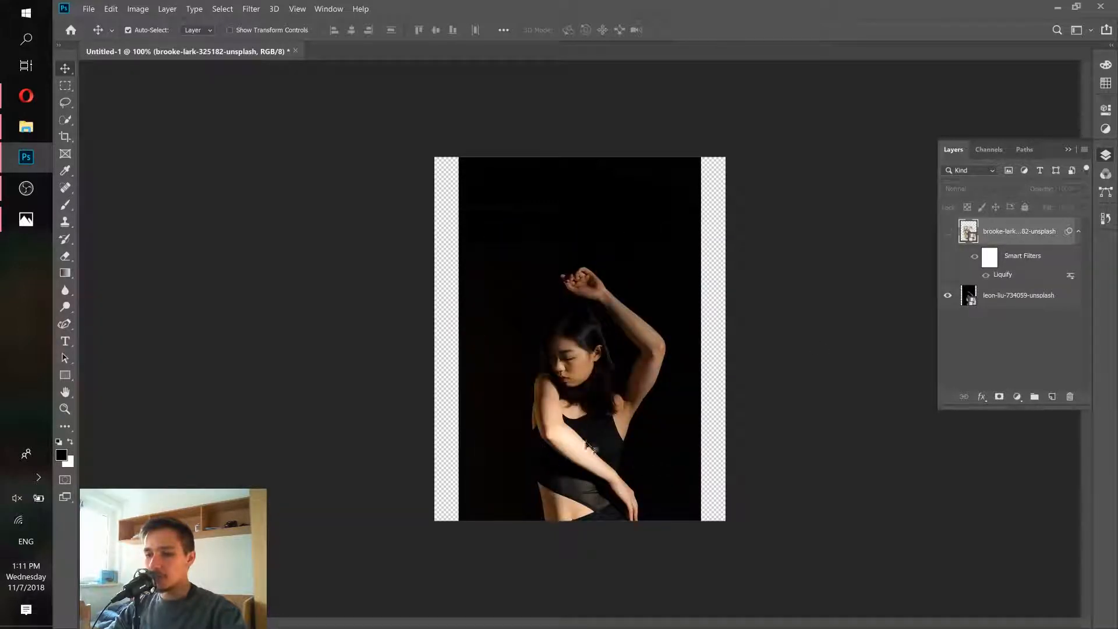
click(945, 237)
- Set the swirled texture layer's blend mode to Divide and hide the leon-liu photo
click(959, 188)
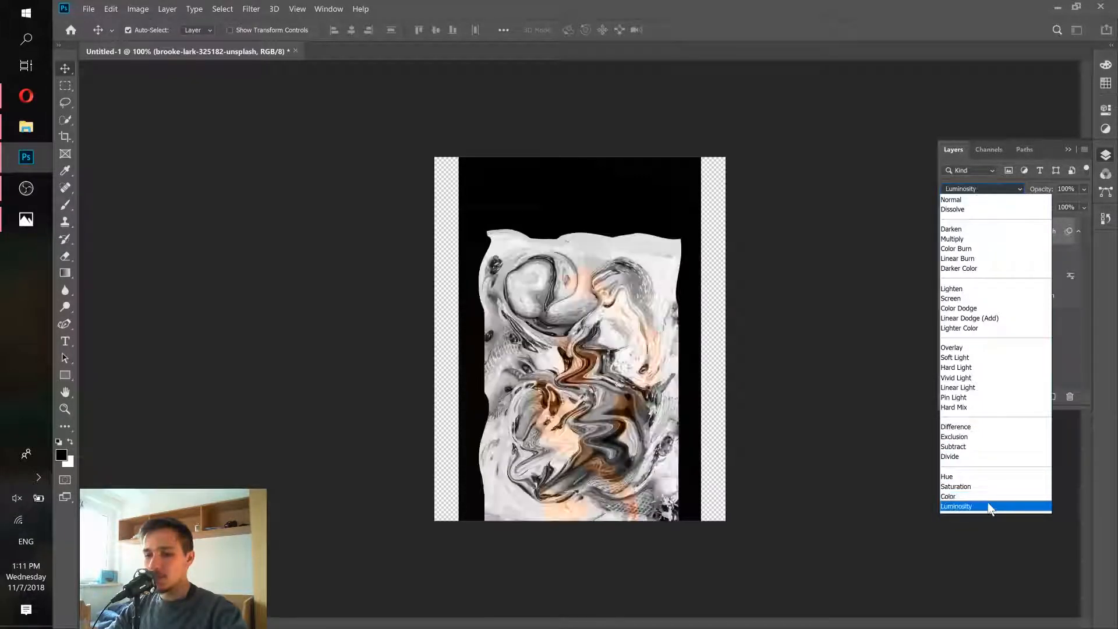
click(981, 454)
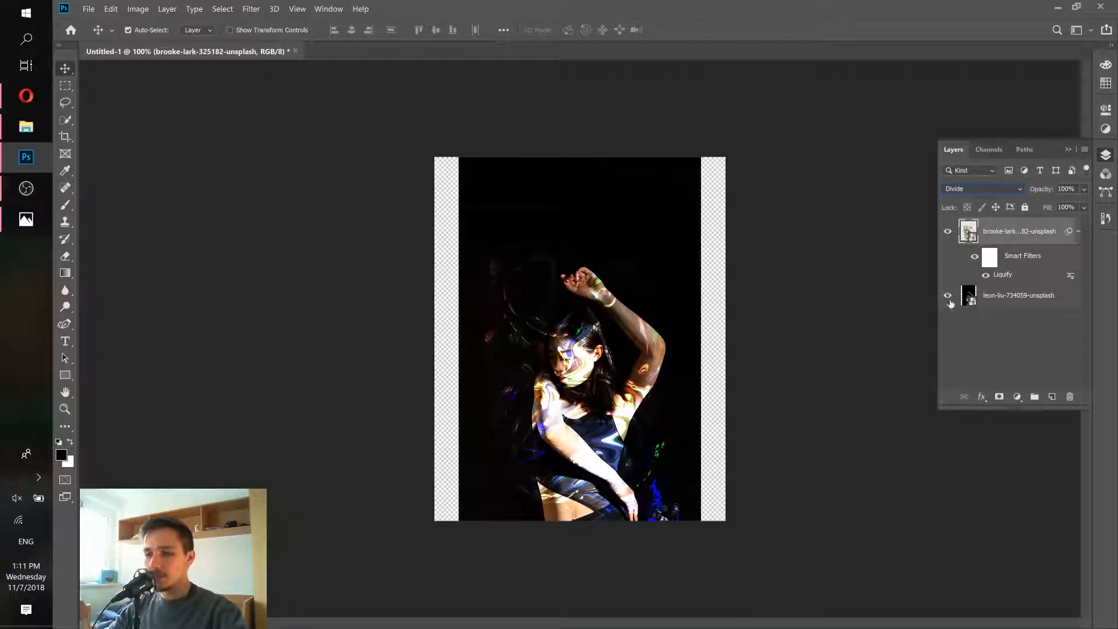
click(948, 296)
- Place the allef-vinicius-729299-unsplash photo from the posters folder into the document
click(26, 97)
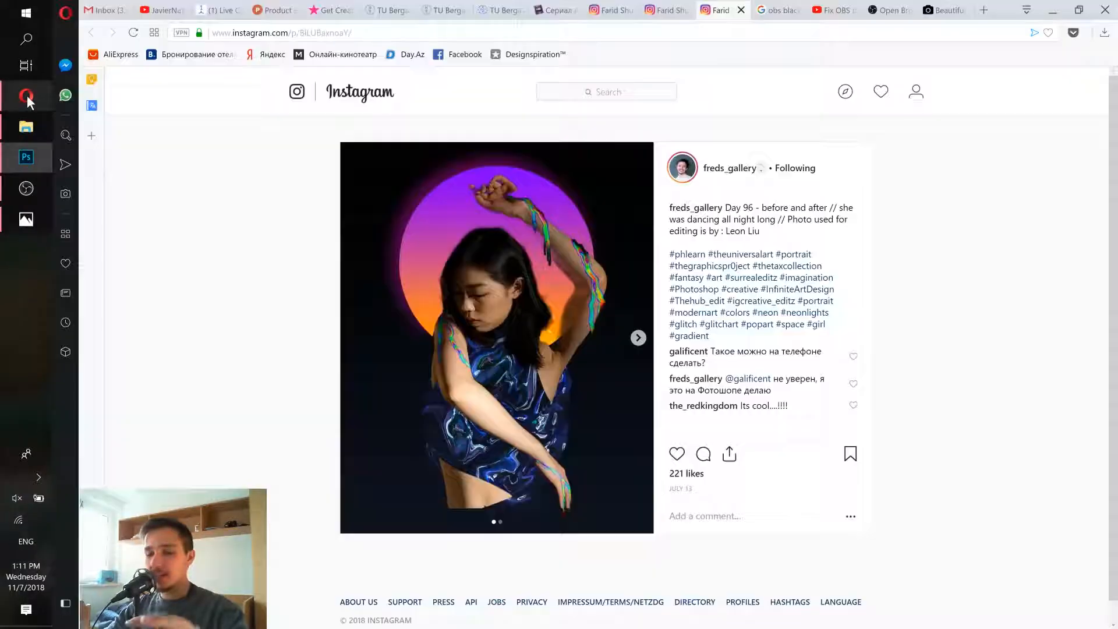
click(26, 127)
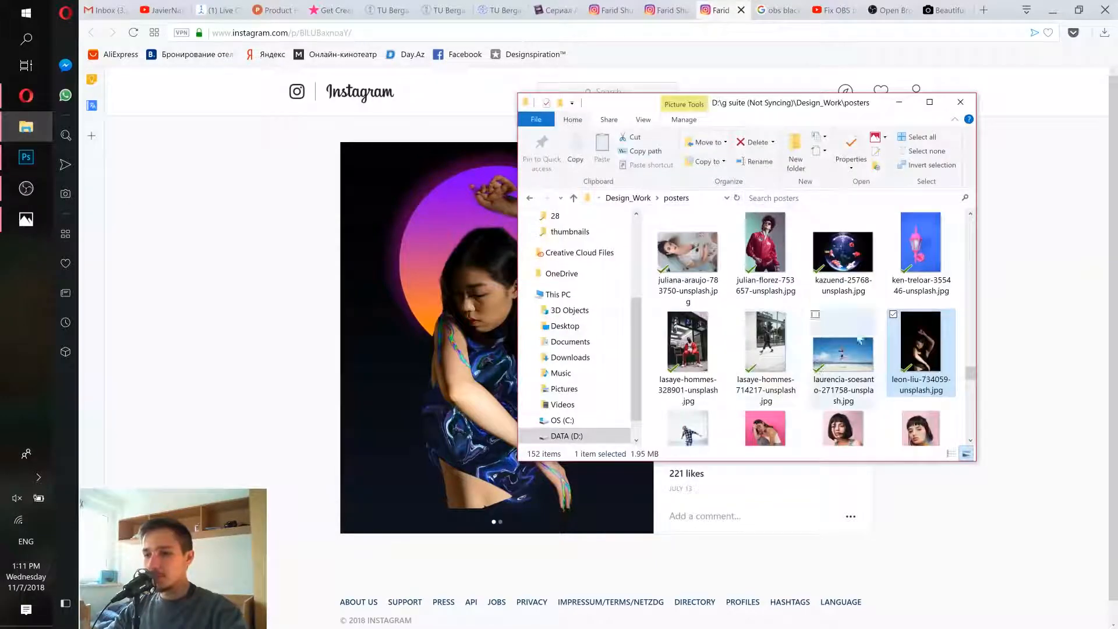
drag(743, 102, 619, 165)
drag(852, 449, 855, 338)
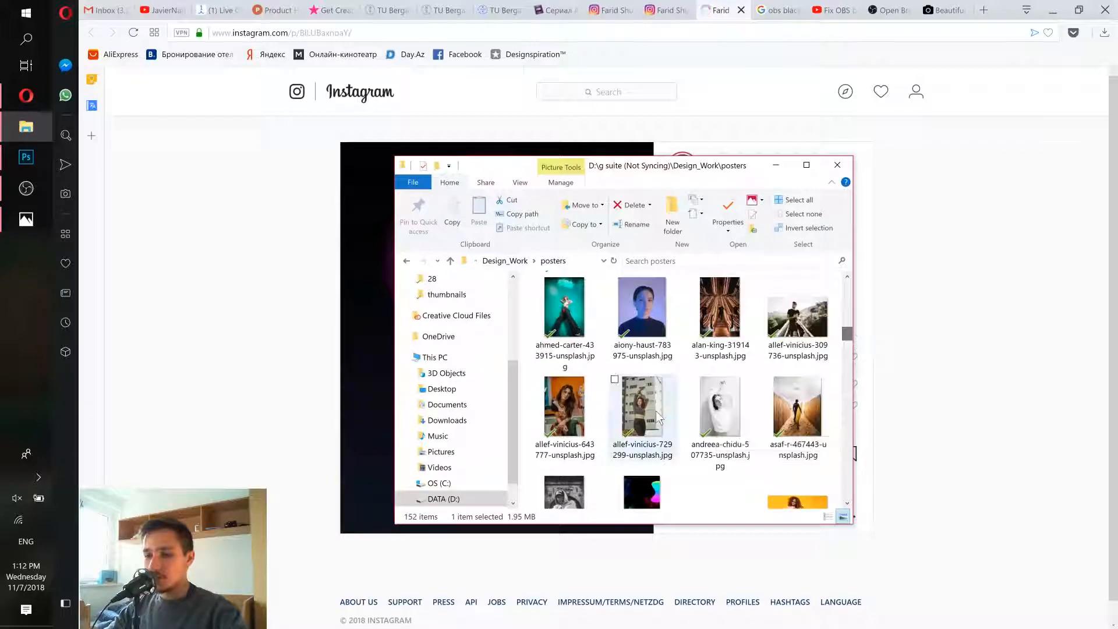
click(25, 157)
click(26, 127)
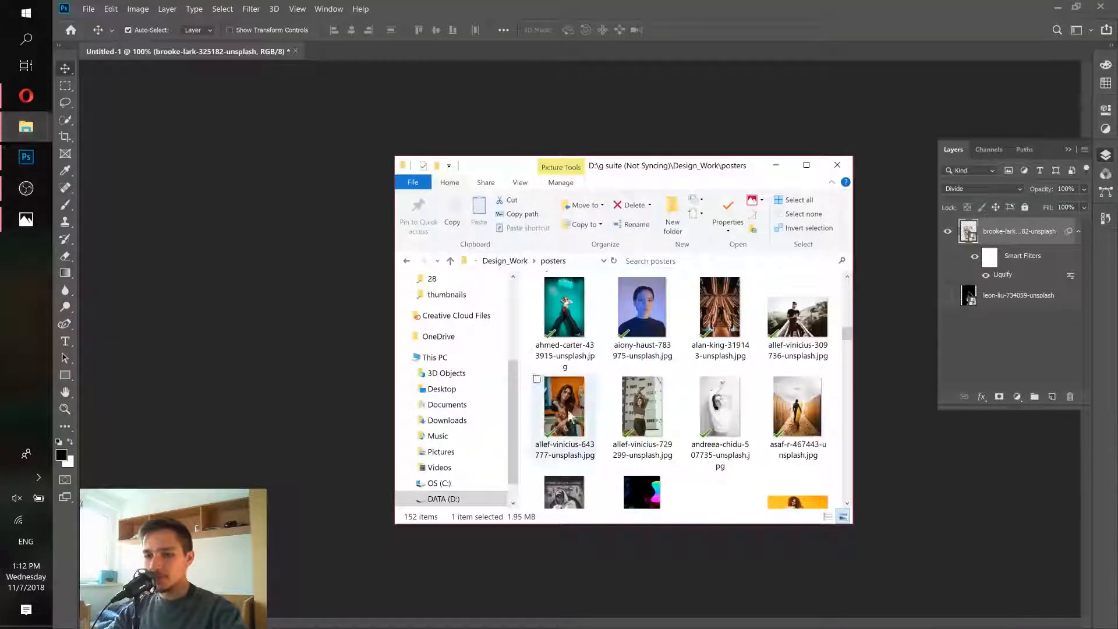
drag(638, 421, 334, 381)
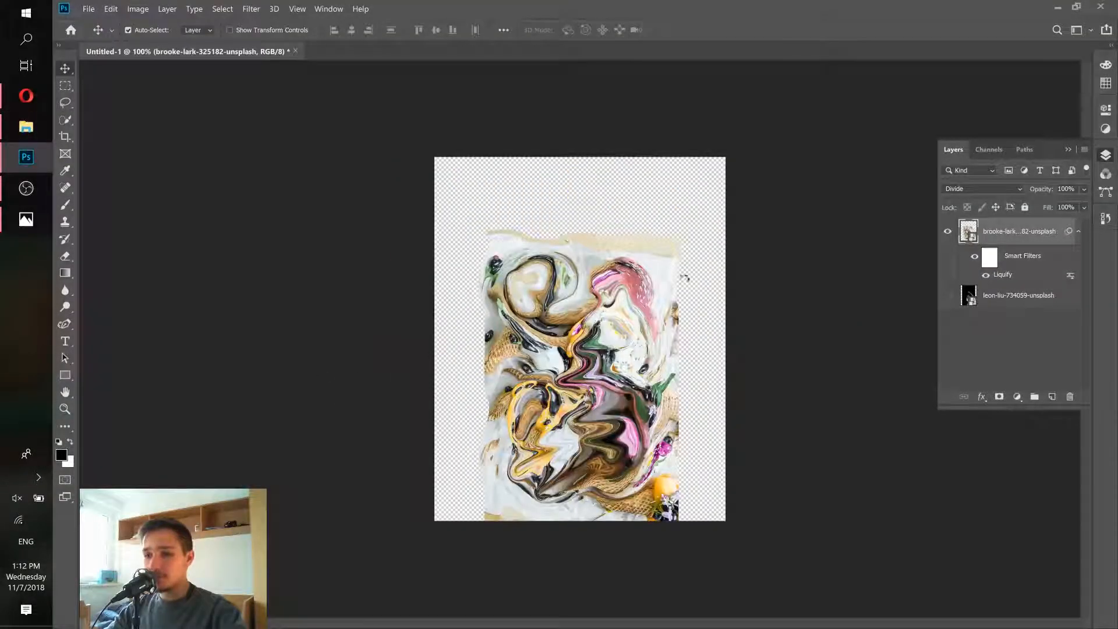
click(550, 29)
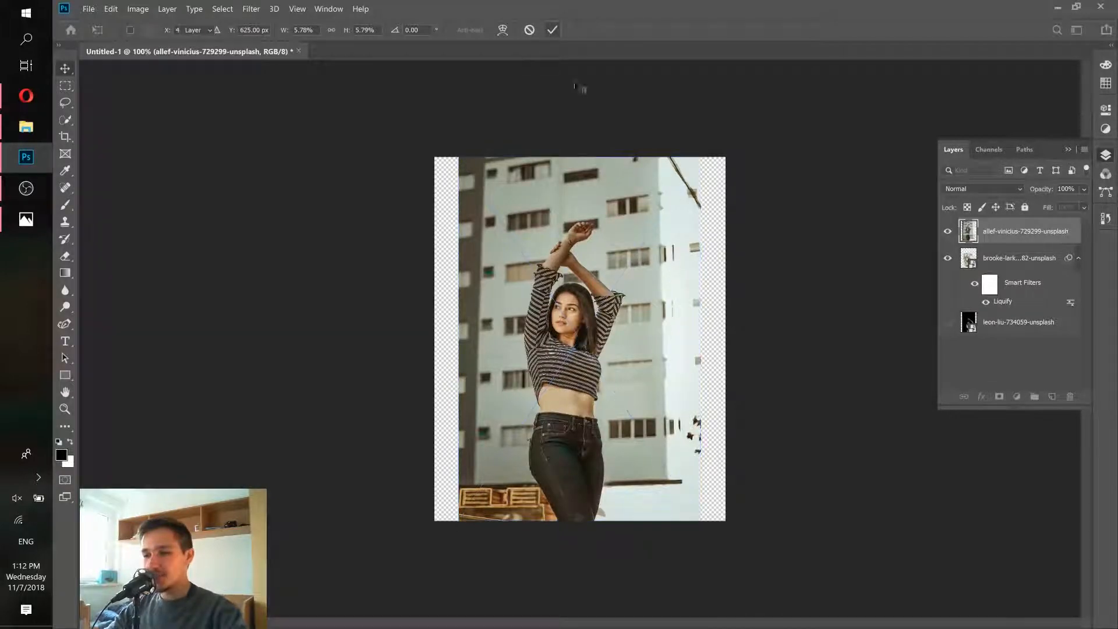
- Move the allef-vinicius photo beneath the swirled texture layer and set the texture's blend mode to Normal
drag(1020, 235, 1008, 313)
click(1007, 335)
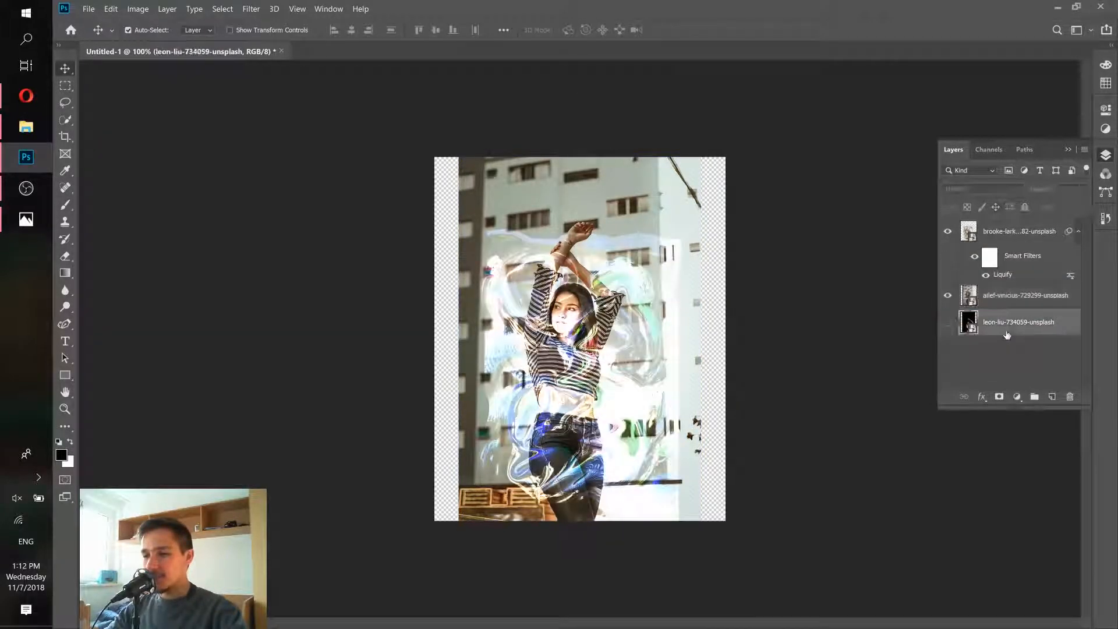
click(1002, 233)
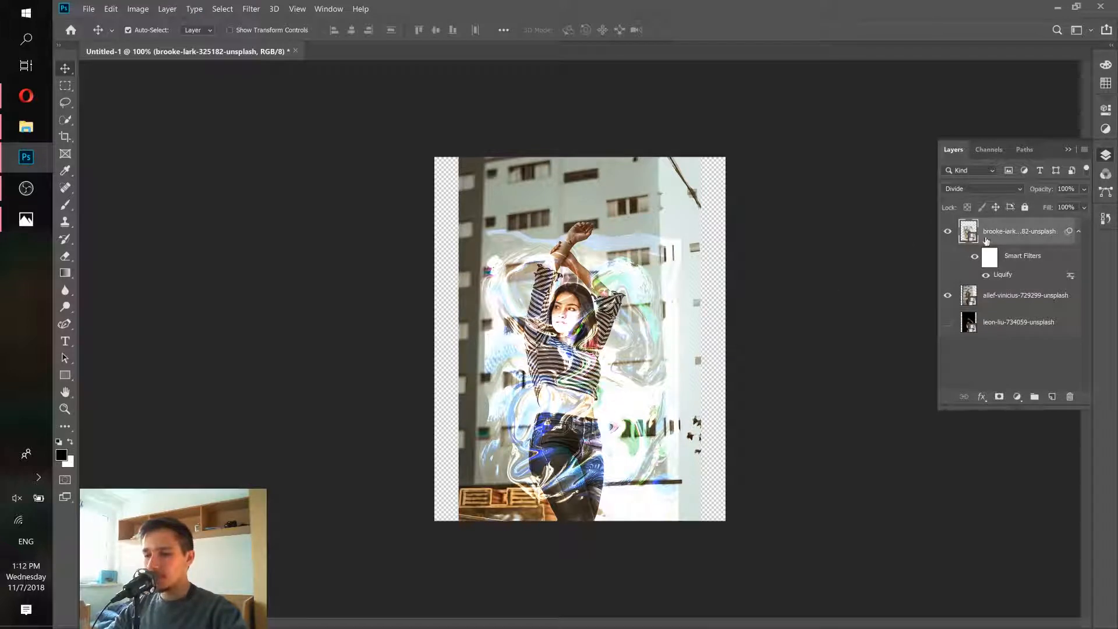
click(981, 189)
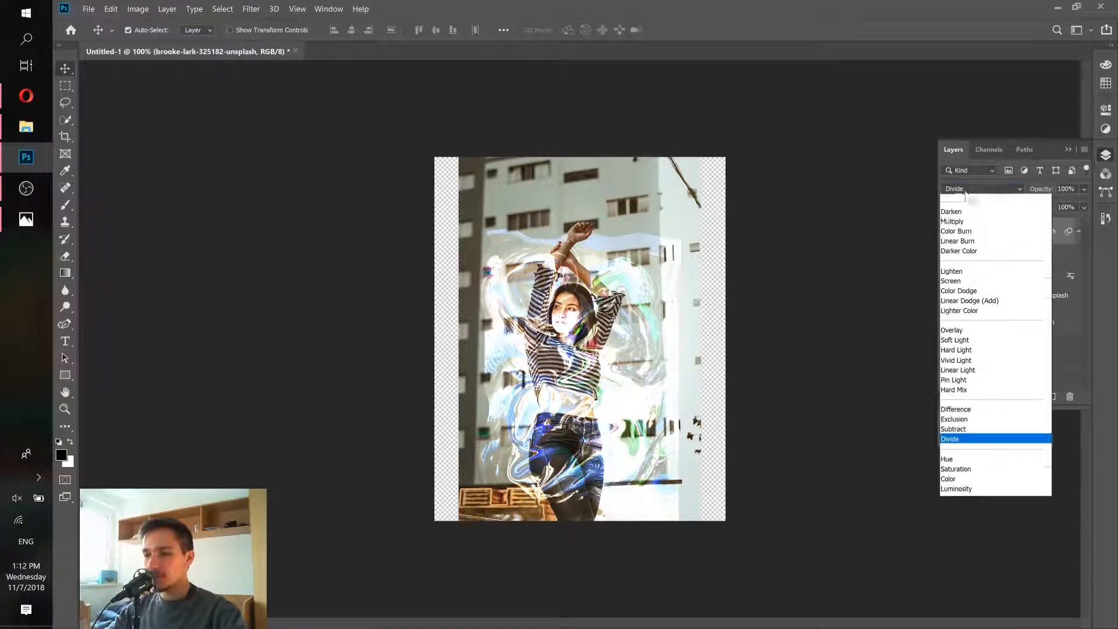
click(960, 199)
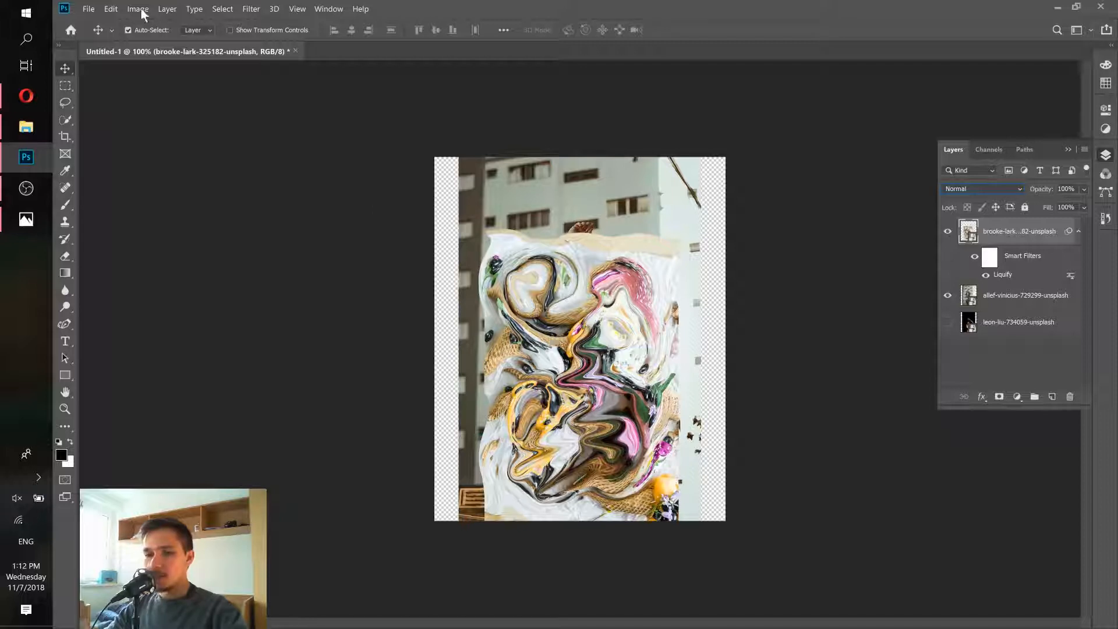
- Try to scale the liquified texture down over the woman's torso with Free Transform, and undo the transform
click(111, 8)
click(162, 273)
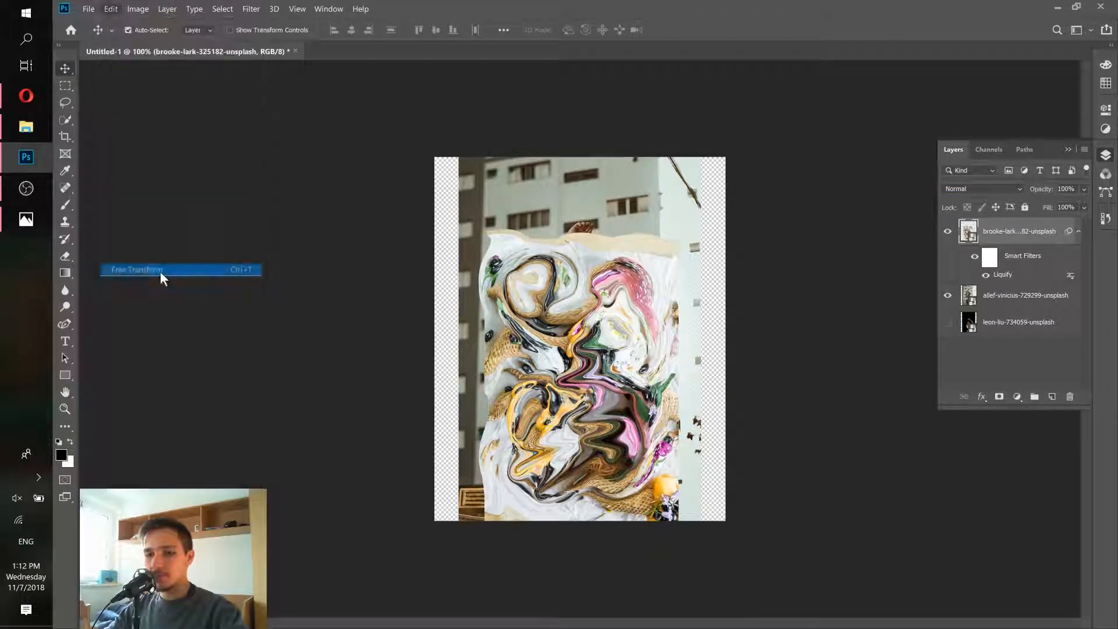
click(669, 265)
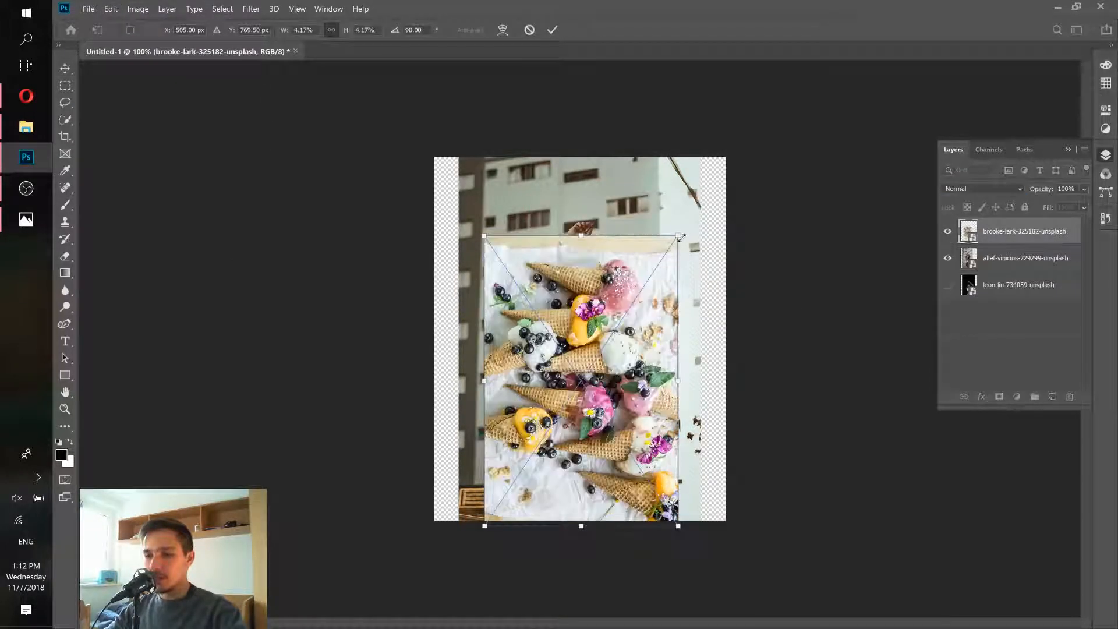
mouse_move(677, 237)
mouse_down()
mouse_move(622, 348)
mouse_move(647, 281)
mouse_up()
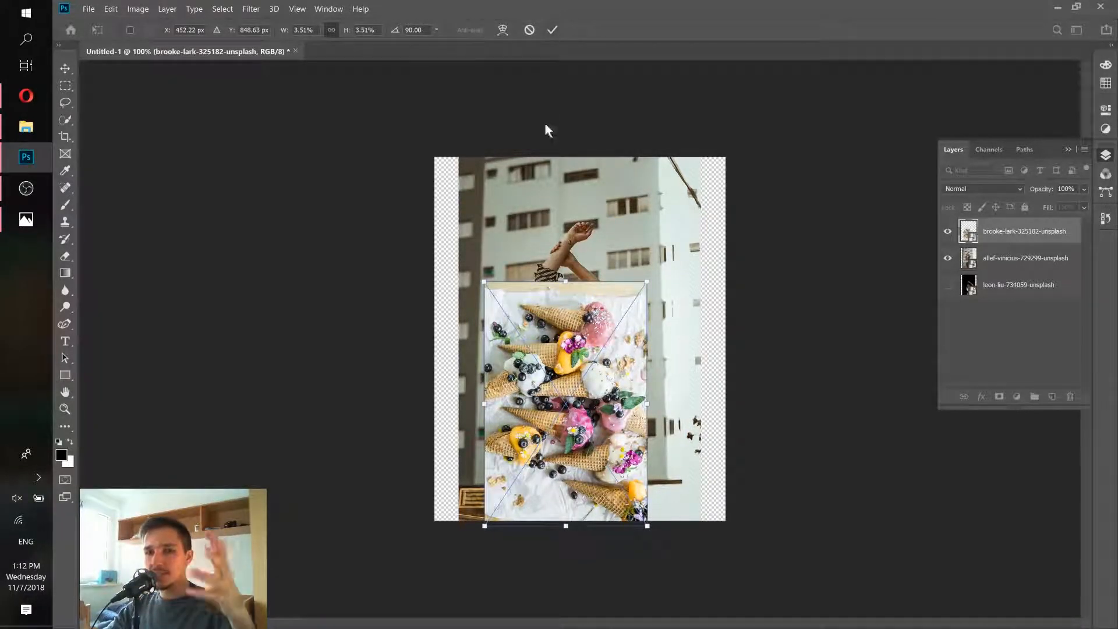
drag(645, 283, 598, 369)
click(553, 31)
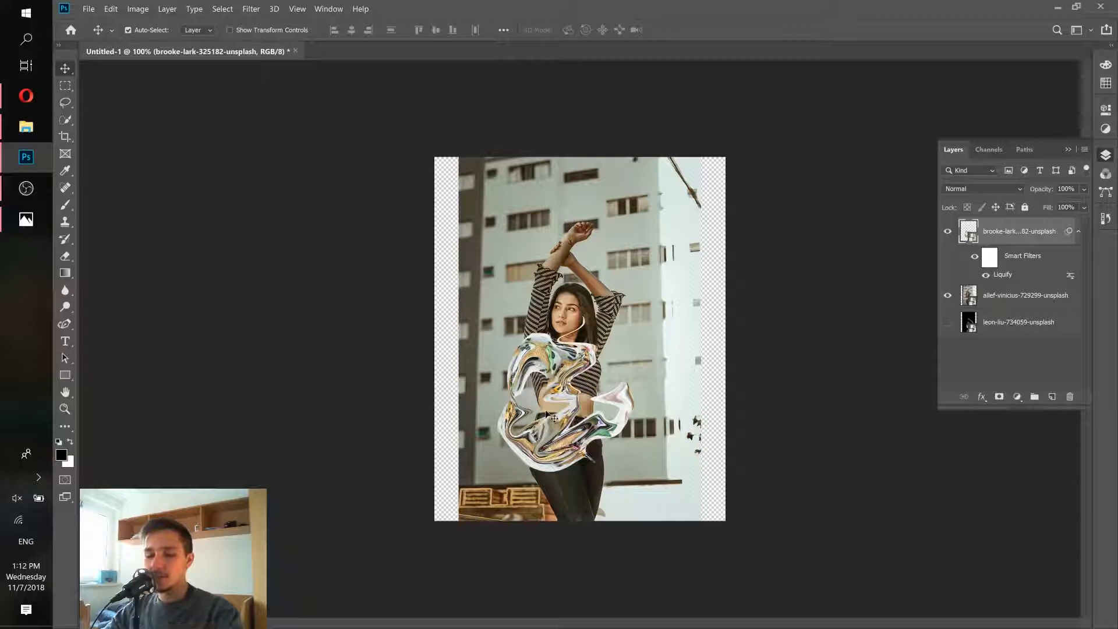
key(ctrl)
key(ctrl+z)
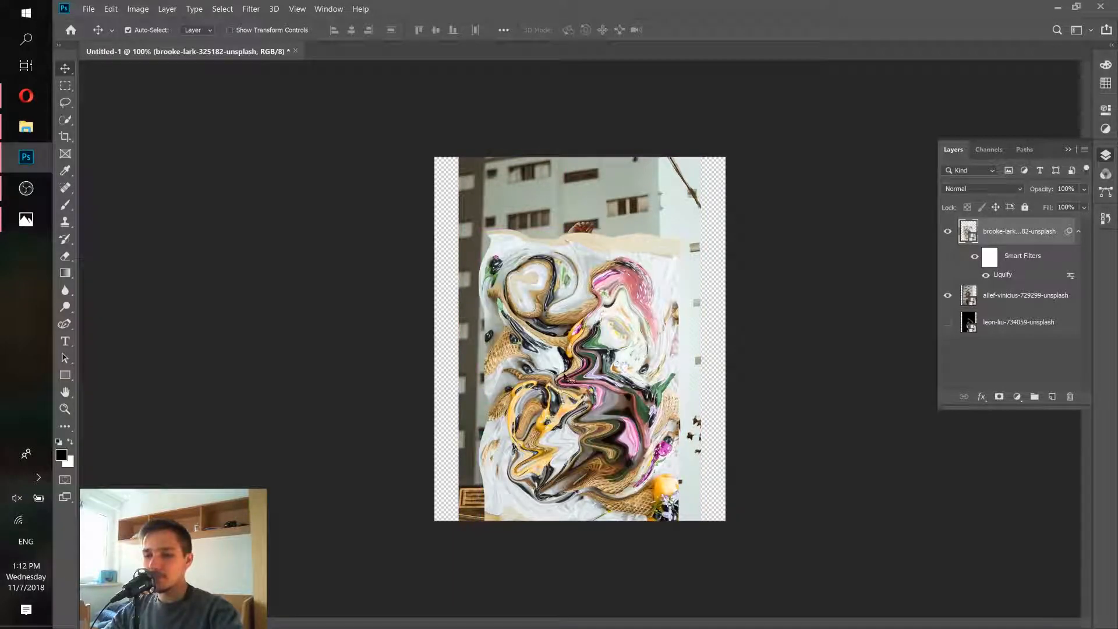
- Set the texture layer's blend mode to Subtract and convert the layer to a smart object
click(970, 190)
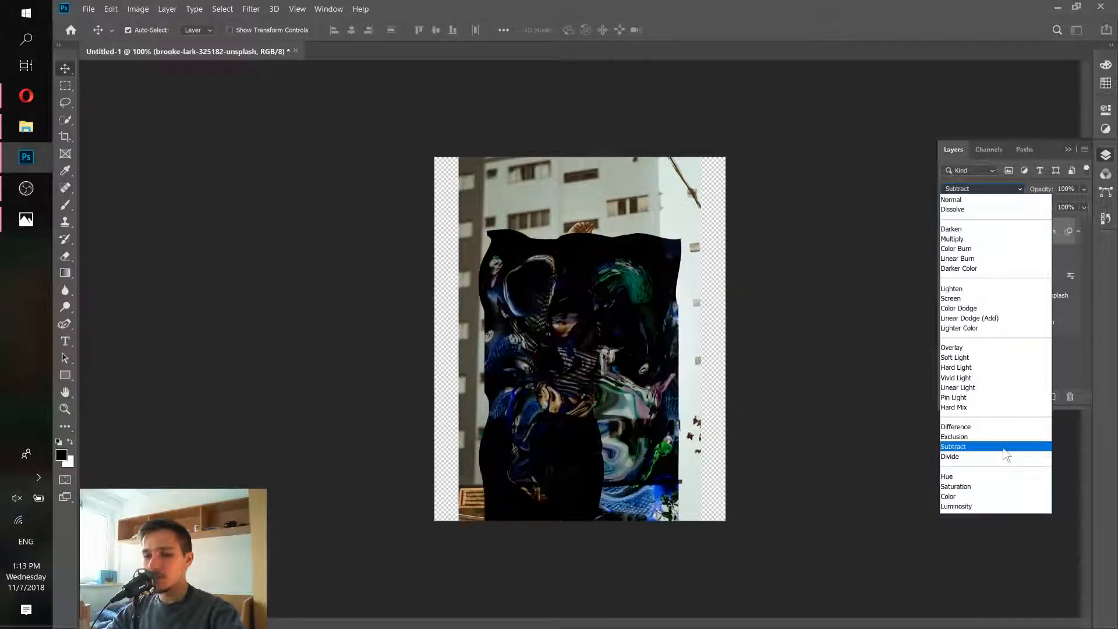
click(1006, 446)
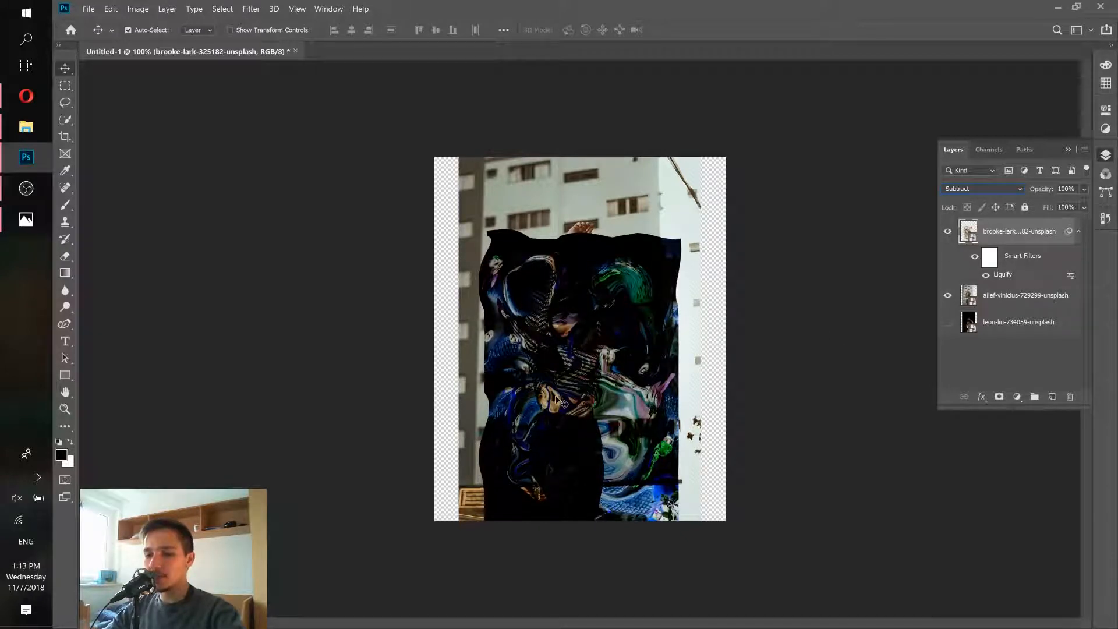
right_click(1038, 233)
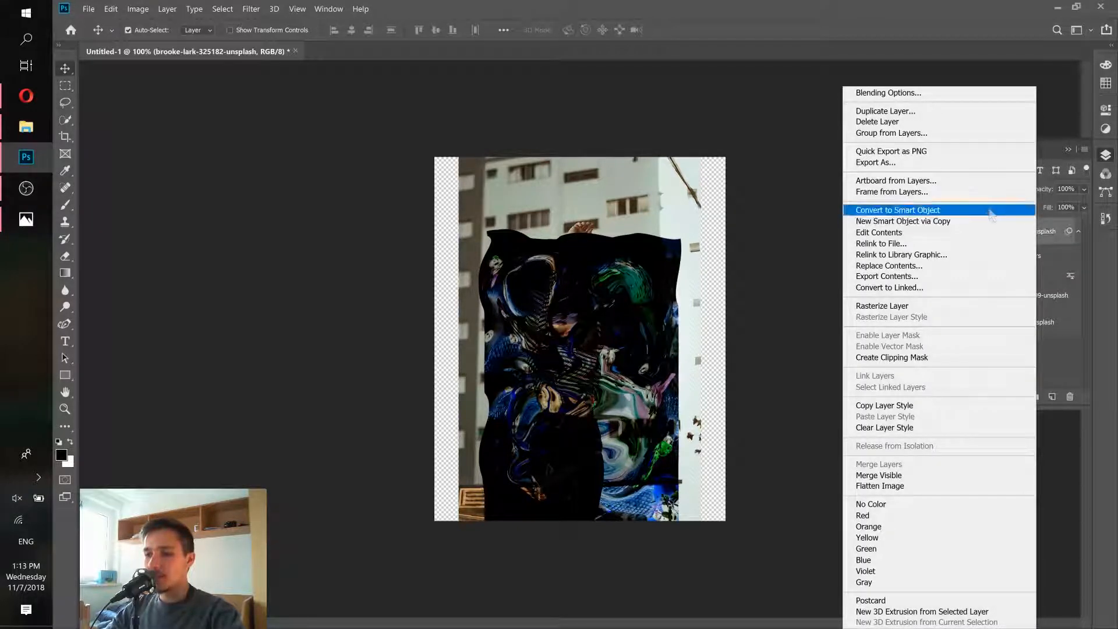
click(943, 212)
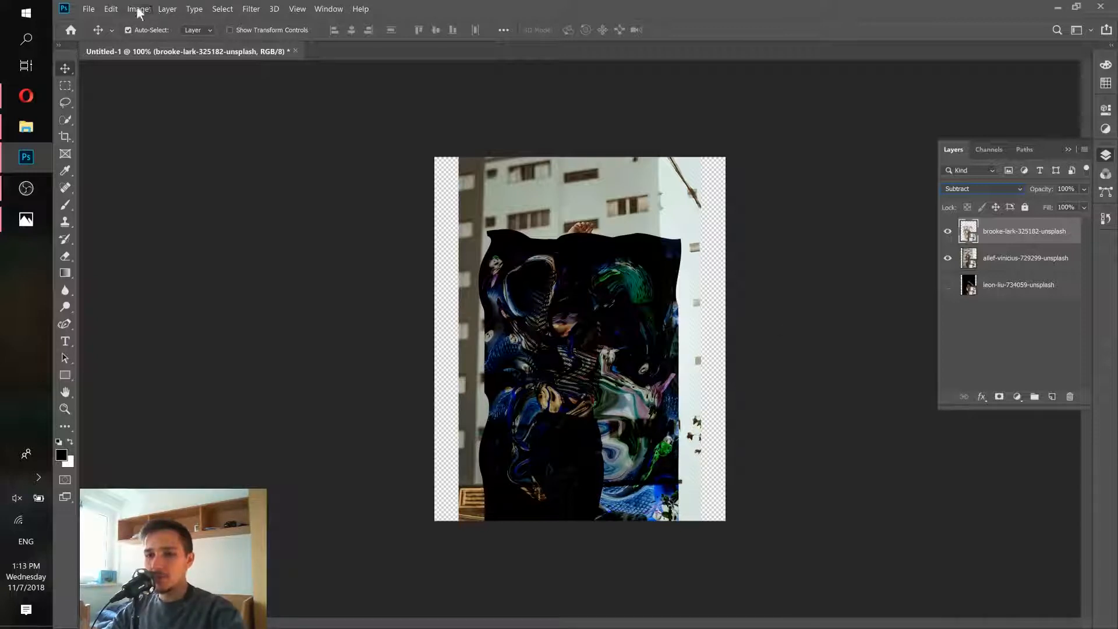
- Scale the texture to about 25%, rotate it about 92°, and position it over the woman's waist
click(111, 10)
click(138, 269)
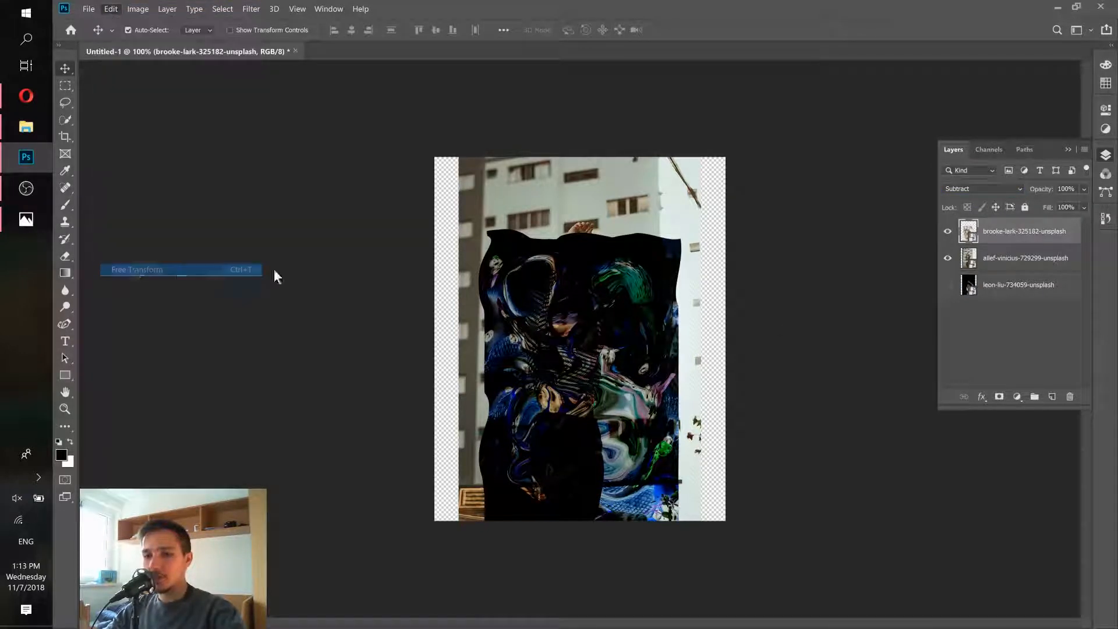
drag(434, 158, 614, 384)
drag(674, 465, 570, 392)
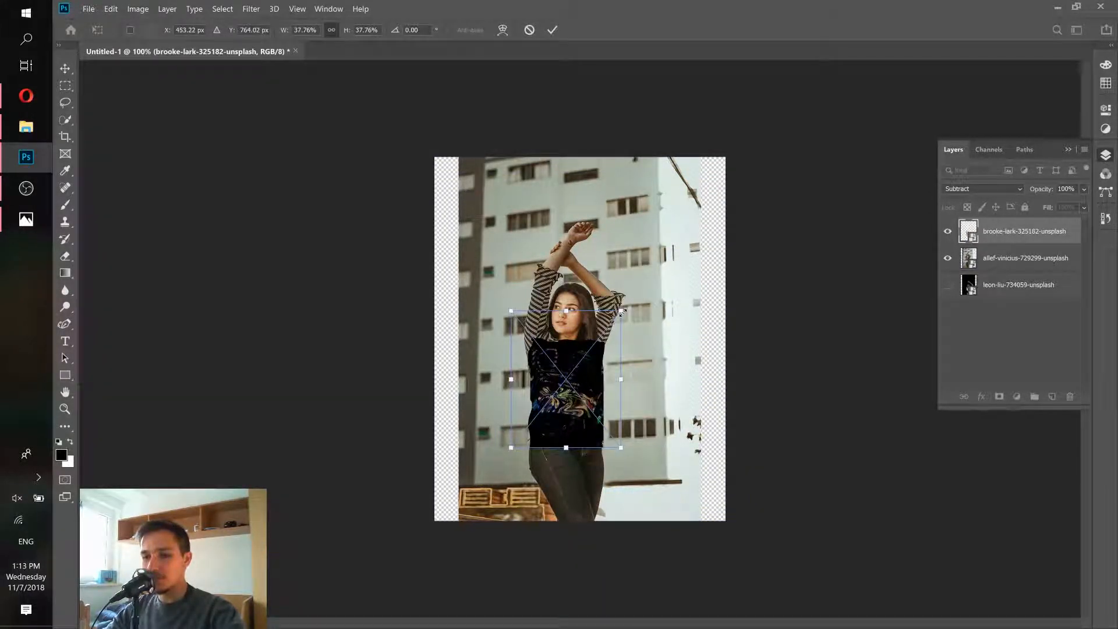
drag(622, 312, 605, 468)
drag(559, 410, 585, 410)
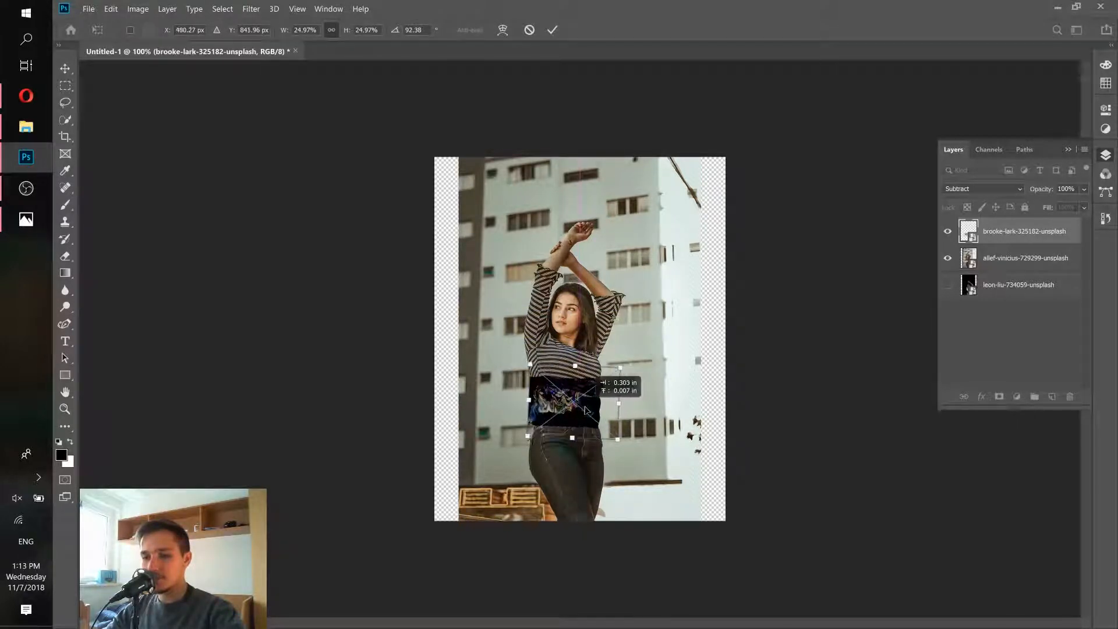
click(553, 26)
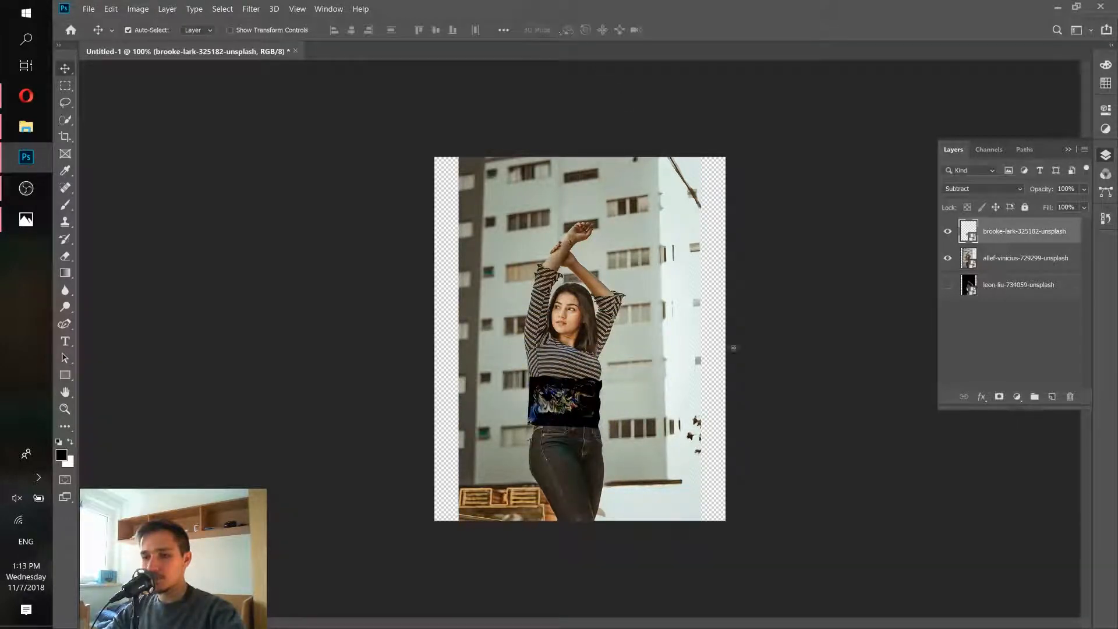
- Set the texture layer's blend mode to Difference and add a layer mask to it
click(996, 190)
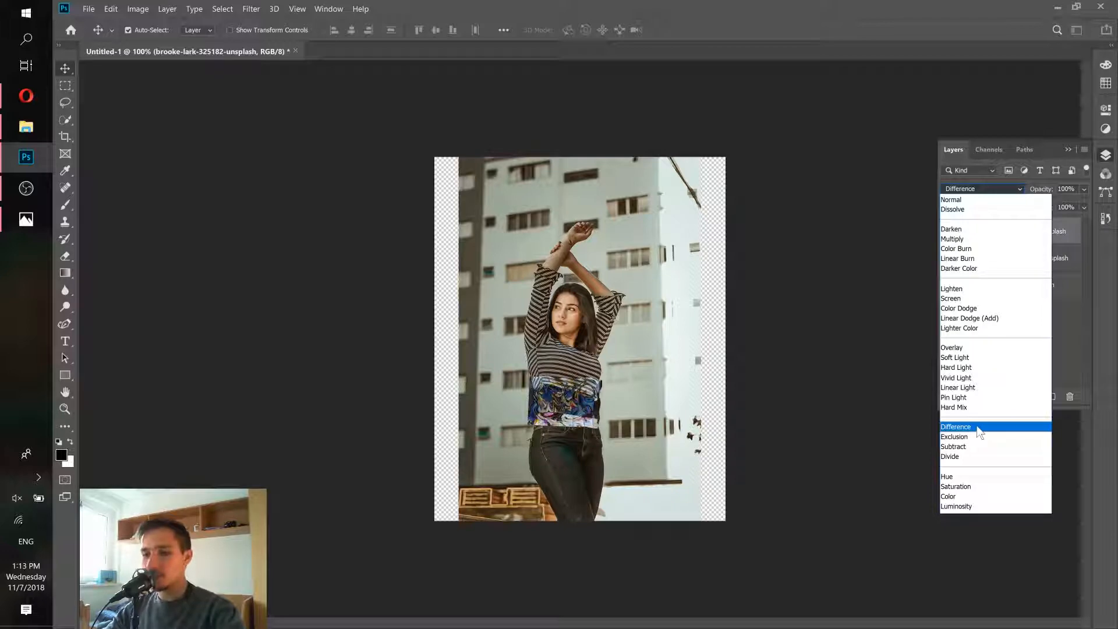
click(978, 429)
key(ctrl+plus)
key(ctrl+plus)
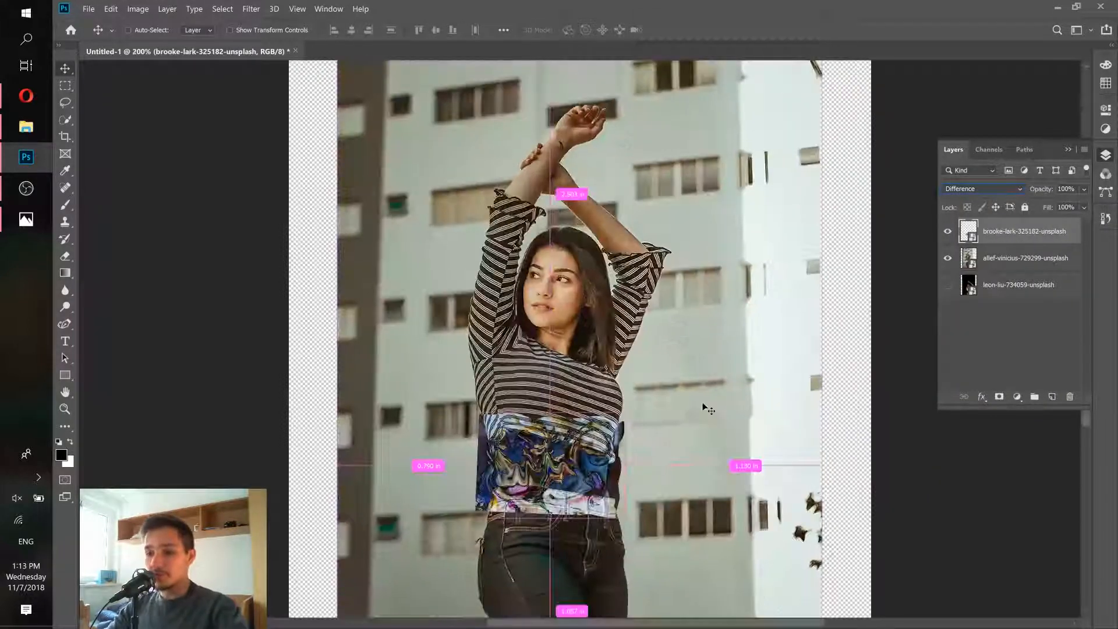
drag(622, 463, 631, 334)
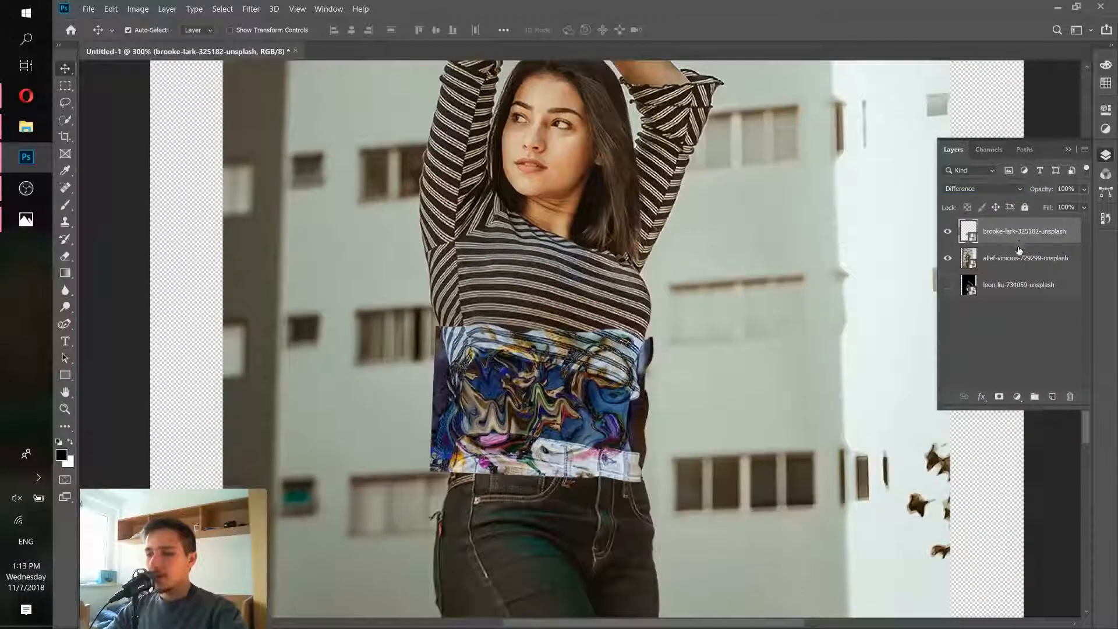
click(1000, 397)
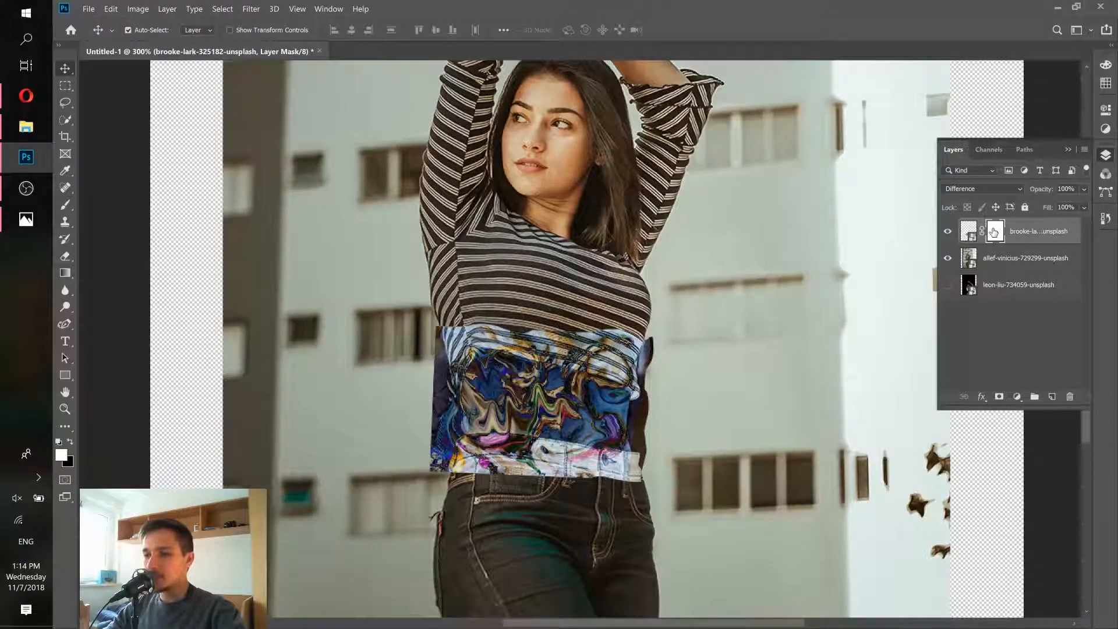
- Paint black on the texture's mask with a harder 60 px brush to trim the texture's edges around the waist
click(69, 203)
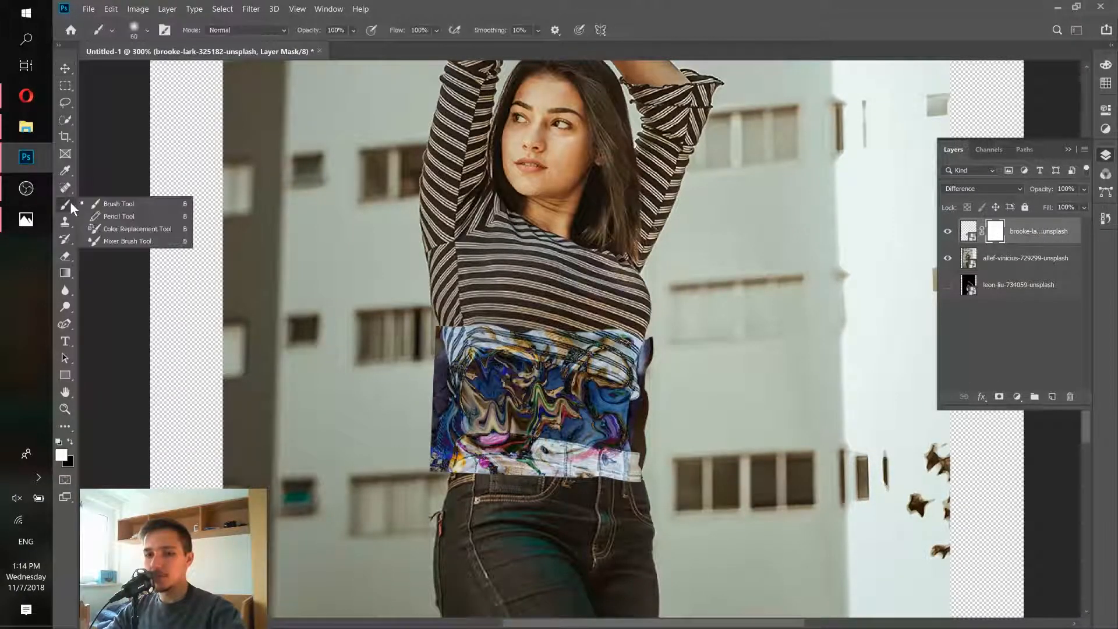
click(97, 203)
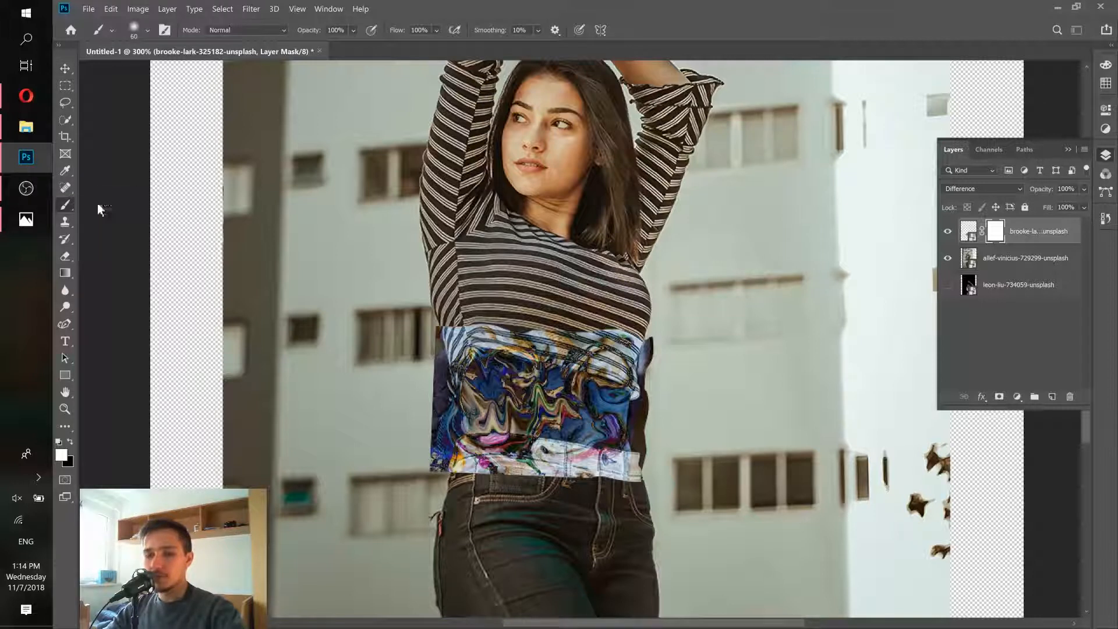
click(70, 442)
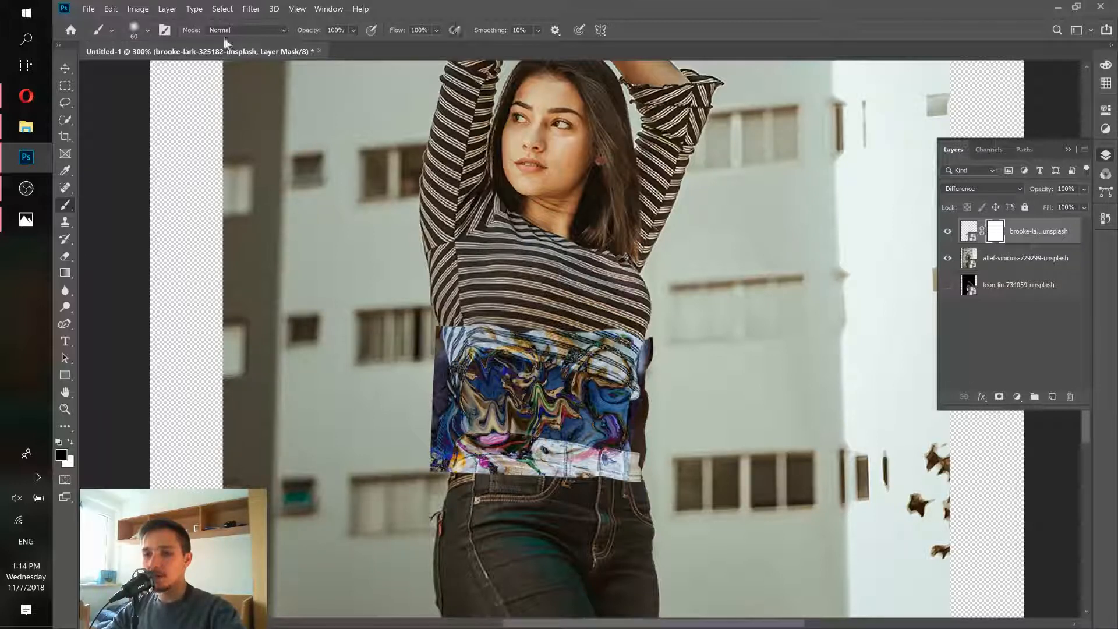
click(148, 30)
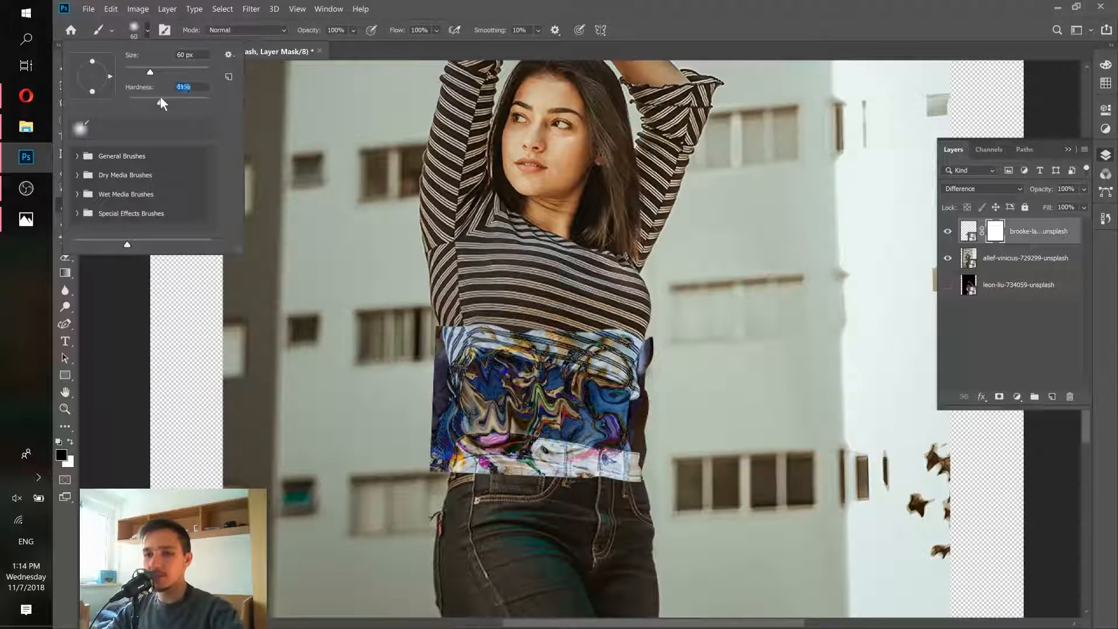
drag(160, 101, 174, 101)
click(434, 5)
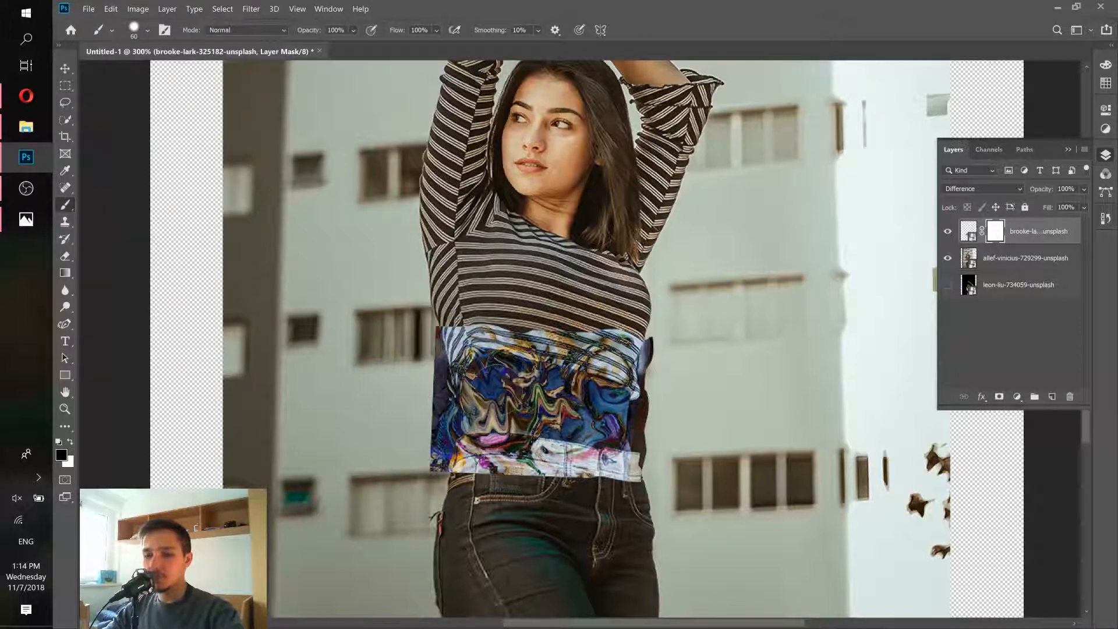
mouse_move(442, 344)
mouse_down()
mouse_move(617, 349)
mouse_move(641, 381)
mouse_move(638, 480)
mouse_move(439, 457)
mouse_move(452, 366)
mouse_move(512, 344)
mouse_up()
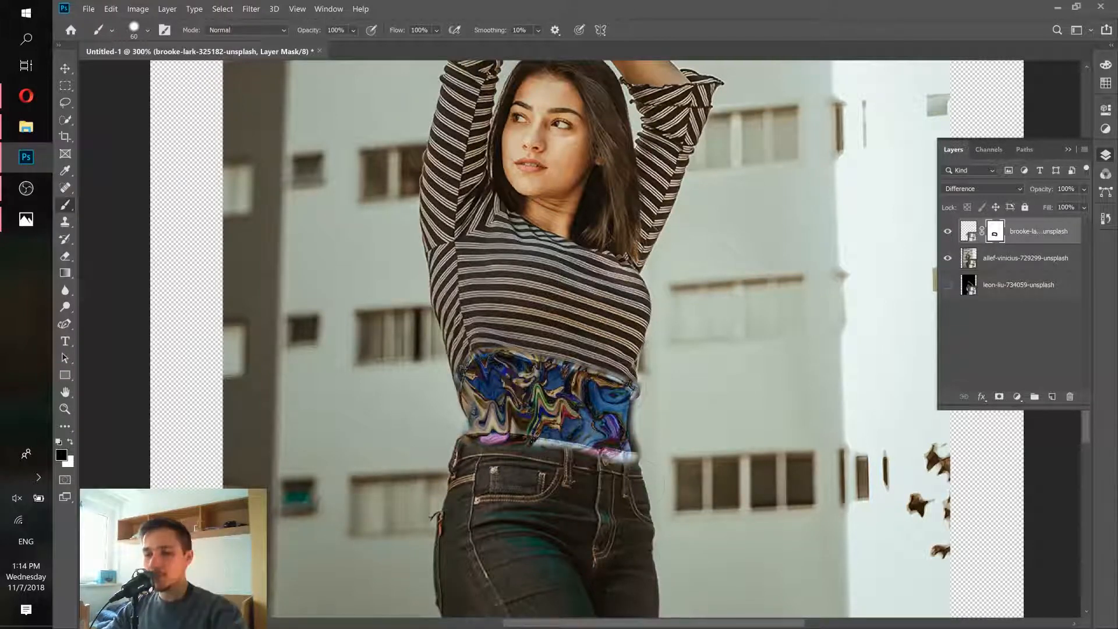
- Raise the brush hardness and paint black on the texture's mask to remove the texture over the jeans' waistband and beside the waist
drag(641, 478, 602, 482)
drag(545, 444, 472, 438)
click(134, 31)
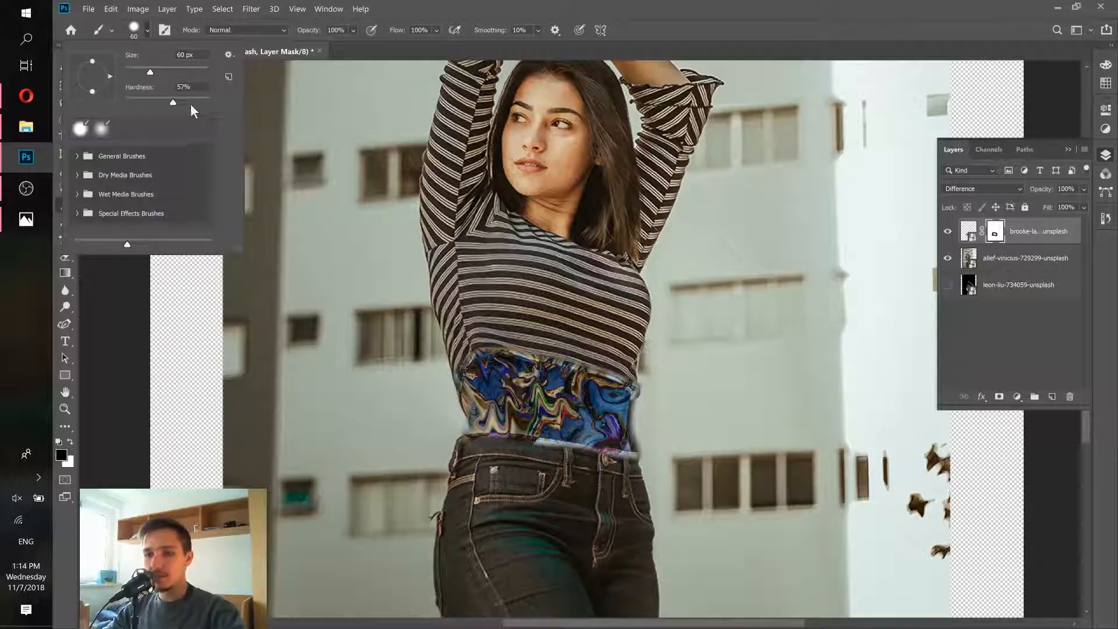
drag(191, 103, 193, 101)
click(505, 5)
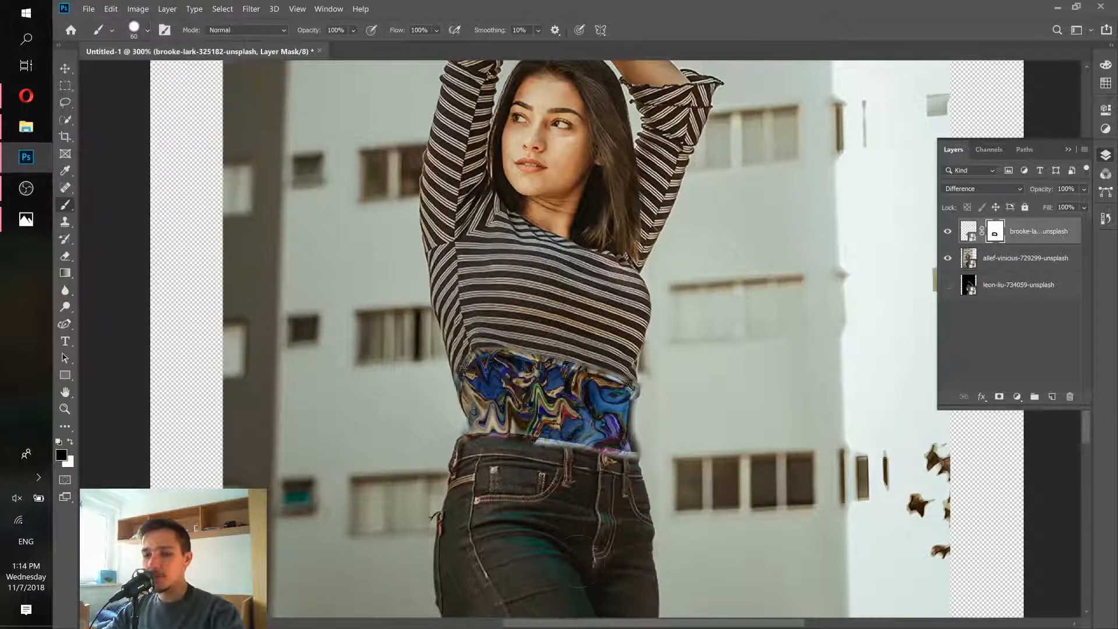
click(602, 483)
drag(641, 475, 594, 449)
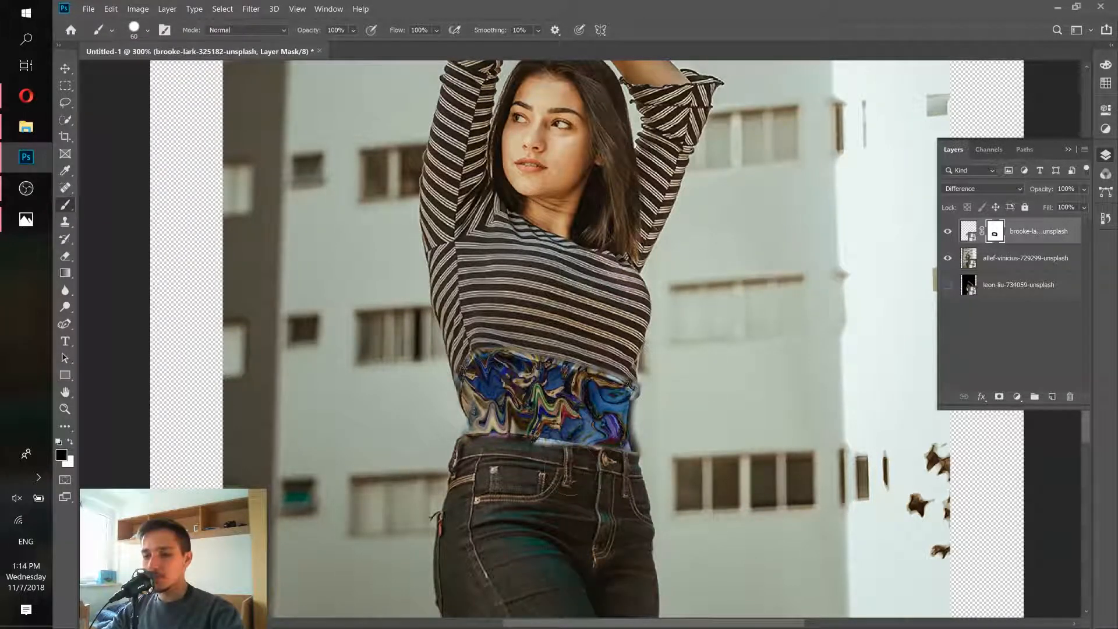
drag(582, 489, 527, 489)
drag(463, 422, 463, 447)
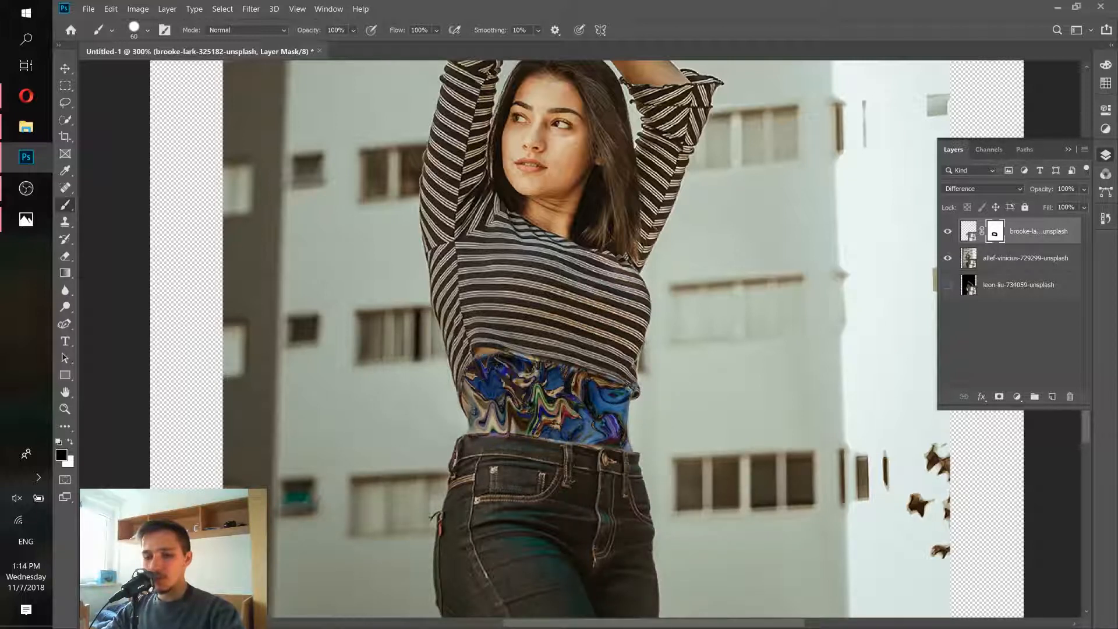
- Paint white on the texture's mask with a 15 px brush to restore the texture on the bare skin just under the shirt's hem
key(ctrl+minus)
key(ctrl+plus)
key(ctrl+plus)
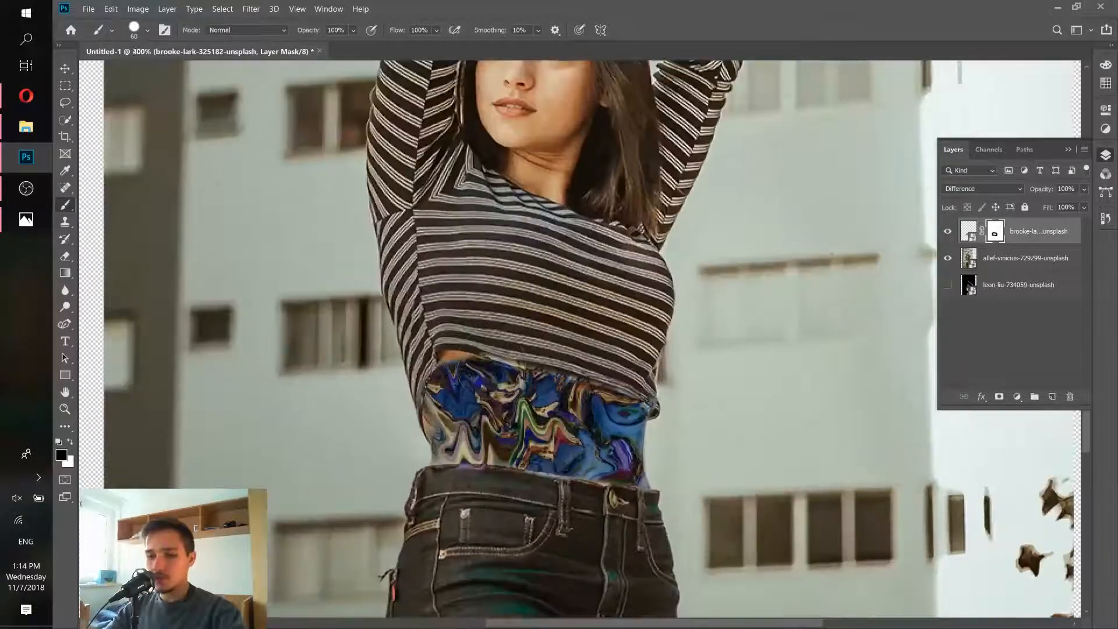
key(bracketleft)
key(bracketleft)
key(bracketleft)
key(bracketleft)
key(bracketleft)
key(bracketleft)
key(bracketleft)
key(bracketleft)
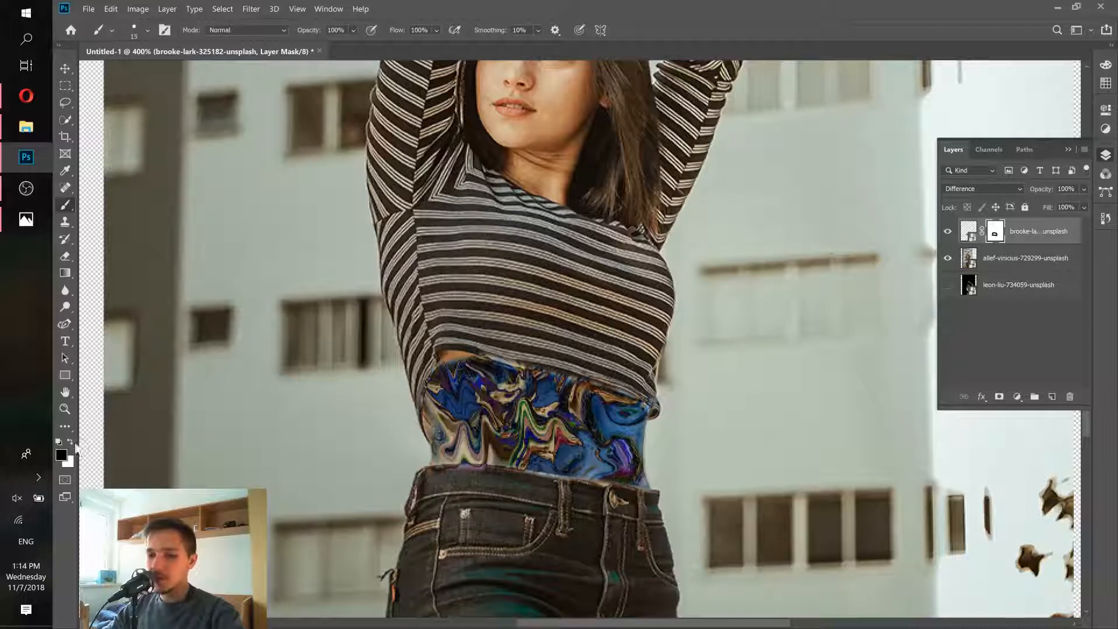
key(x)
drag(469, 365, 439, 360)
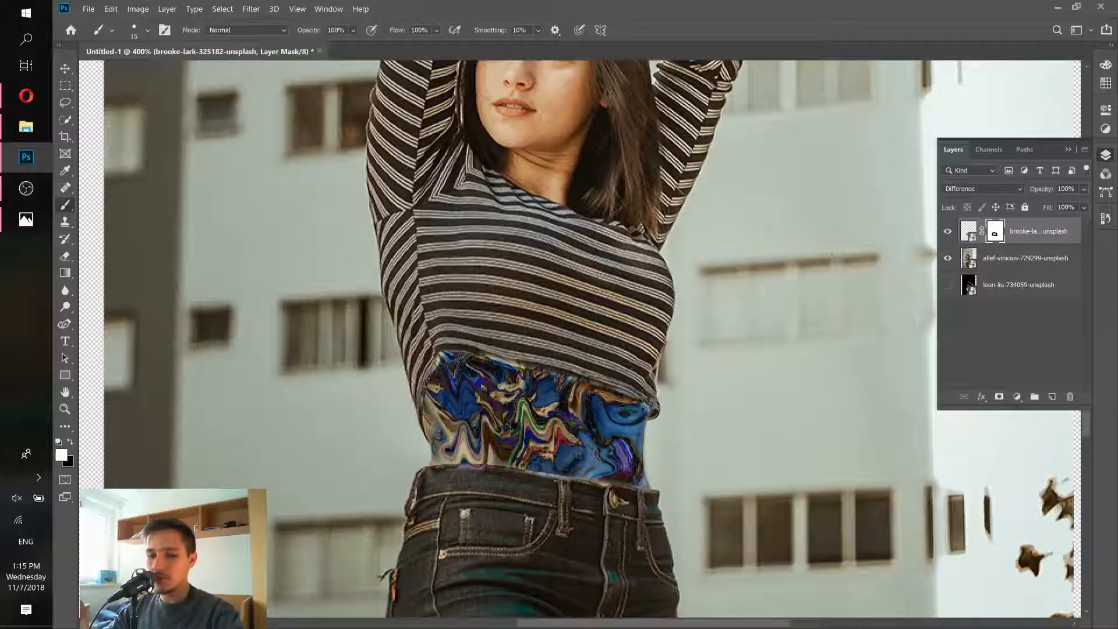
- Switch back to black and trim the remaining texture edge along the top of the jeans' waistband on the mask
click(71, 442)
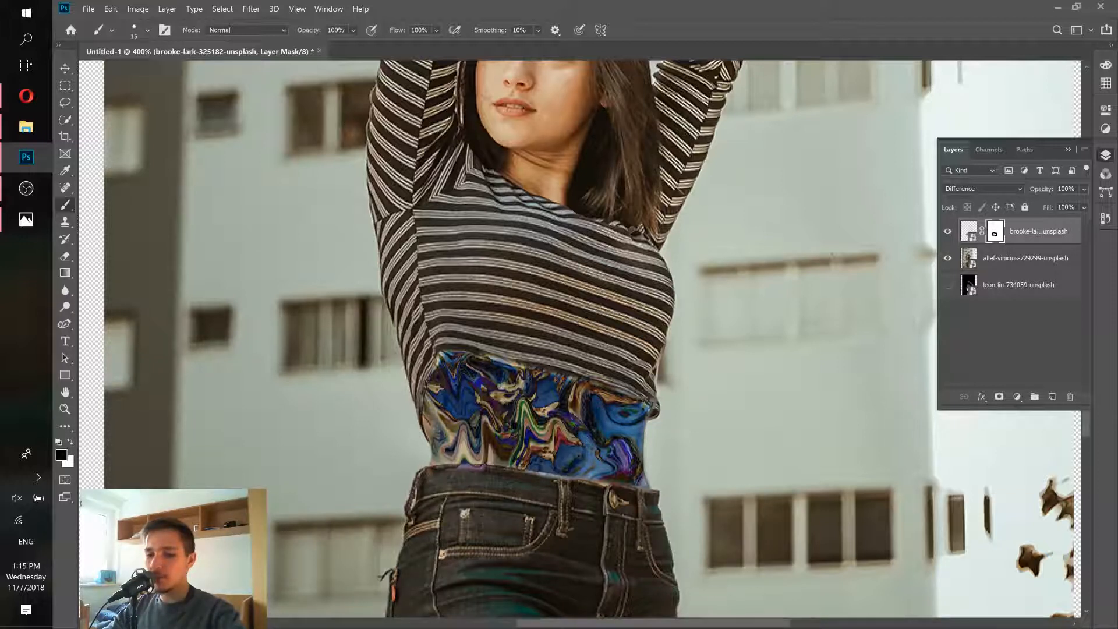
drag(483, 481, 432, 483)
drag(571, 490, 538, 487)
key(ctrl+minus)
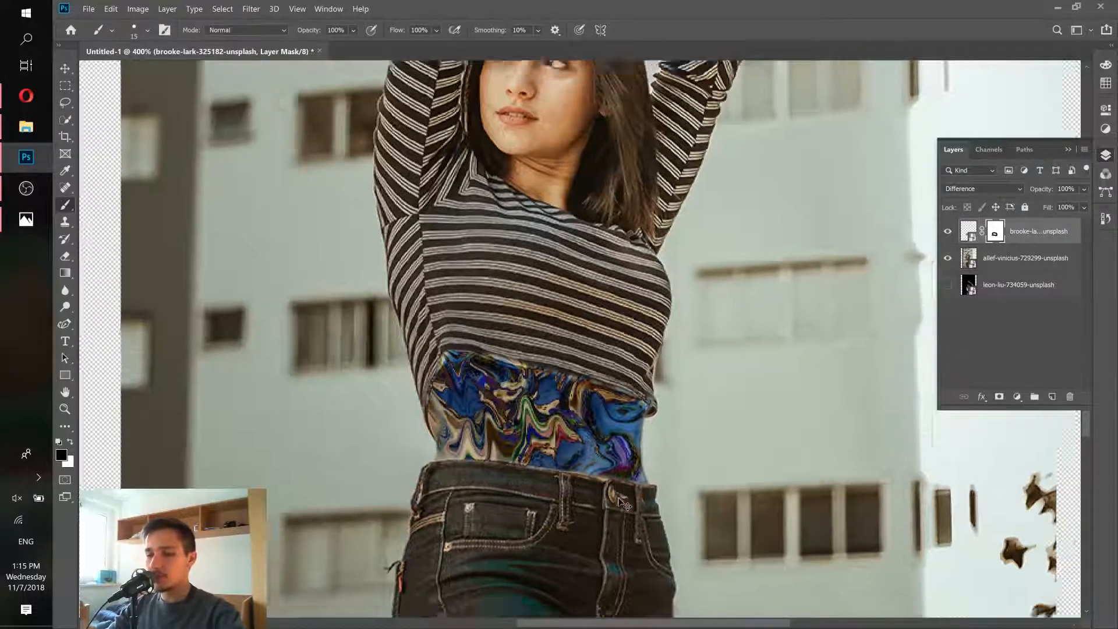
key(ctrl+minus)
key(ctrl+minus)
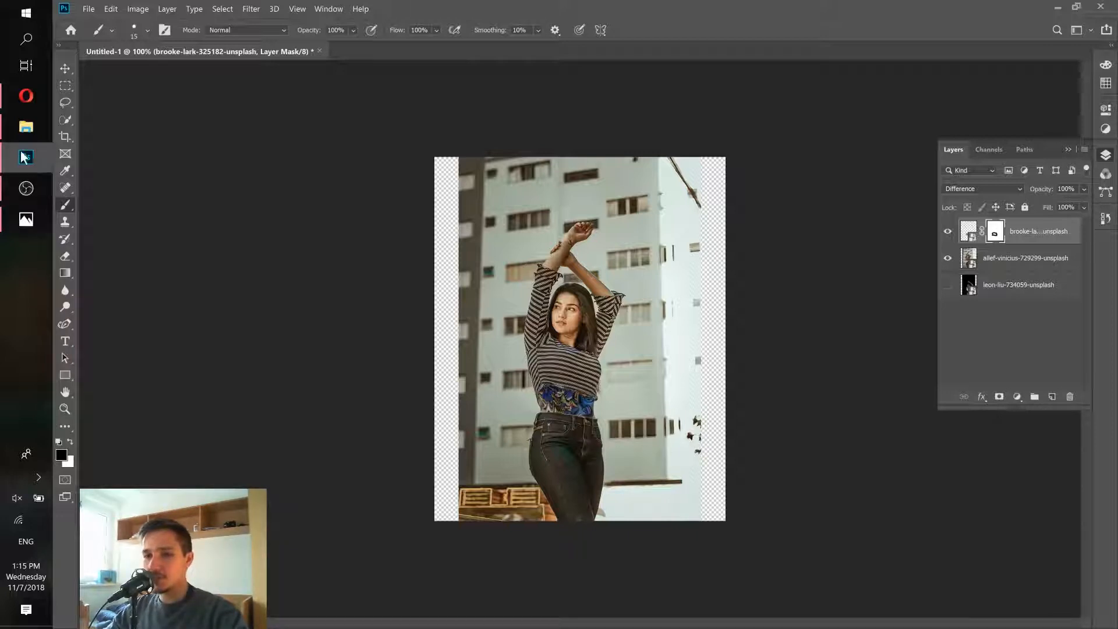
- Switch to the browser to examine the Instagram reference edit of the same woman, and return to Photoshop
click(26, 95)
click(663, 9)
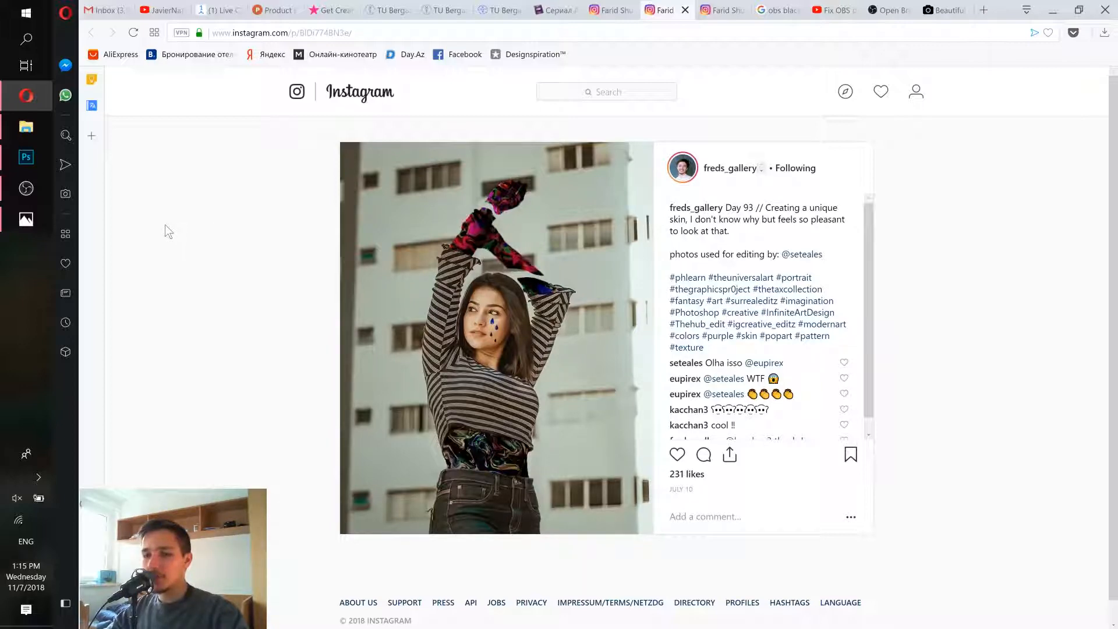
click(1052, 18)
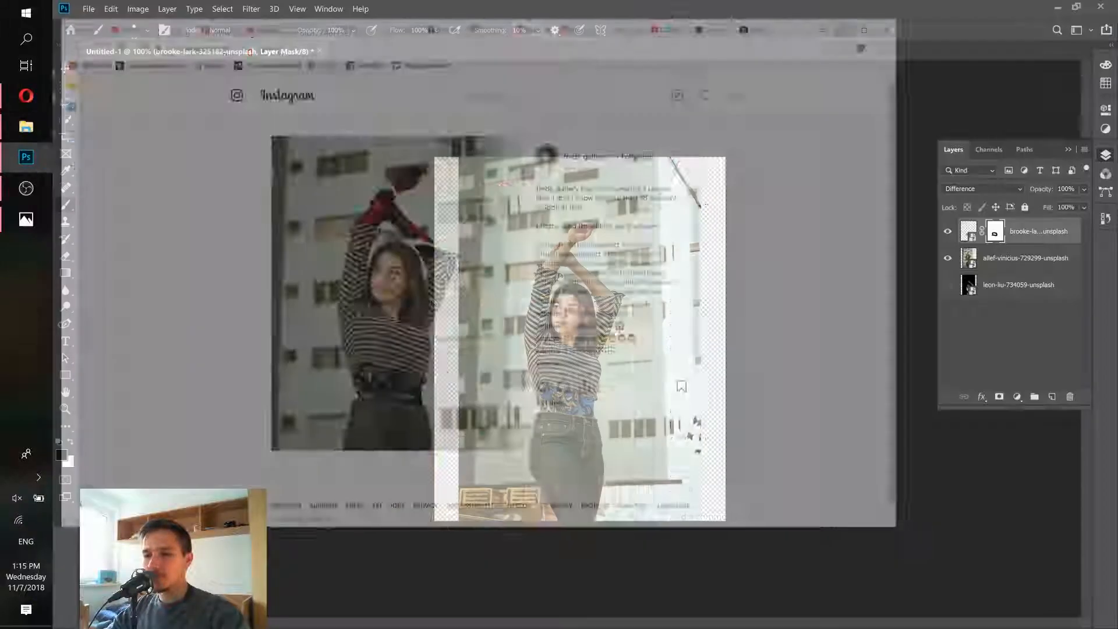